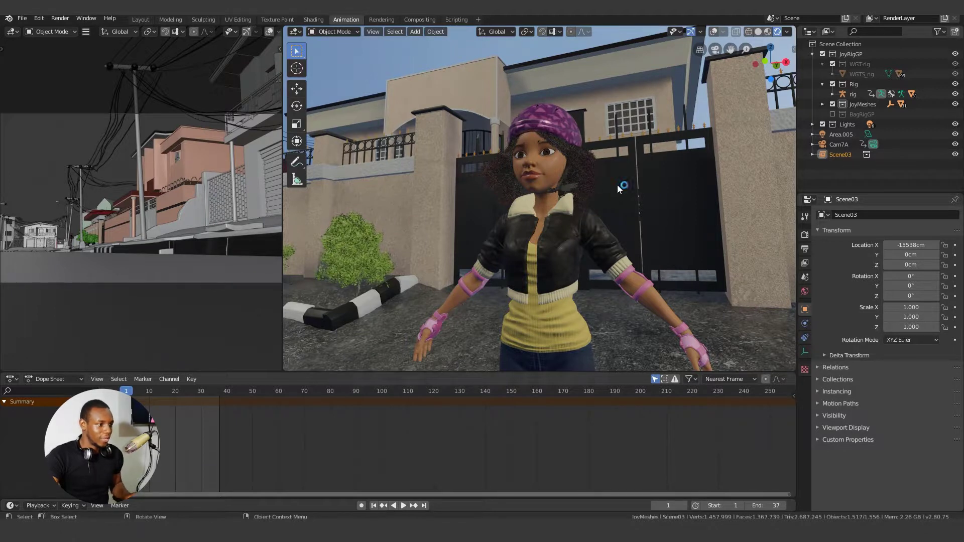
Step: Check the hair object's modifiers, then hide the Scene03 street environment in the Outliner
left_click(590, 161)
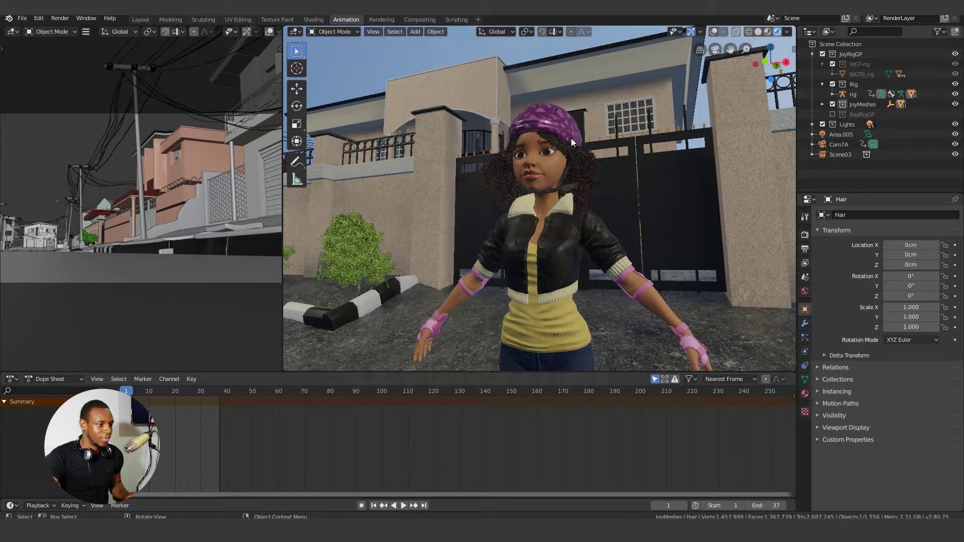
left_click(804, 323)
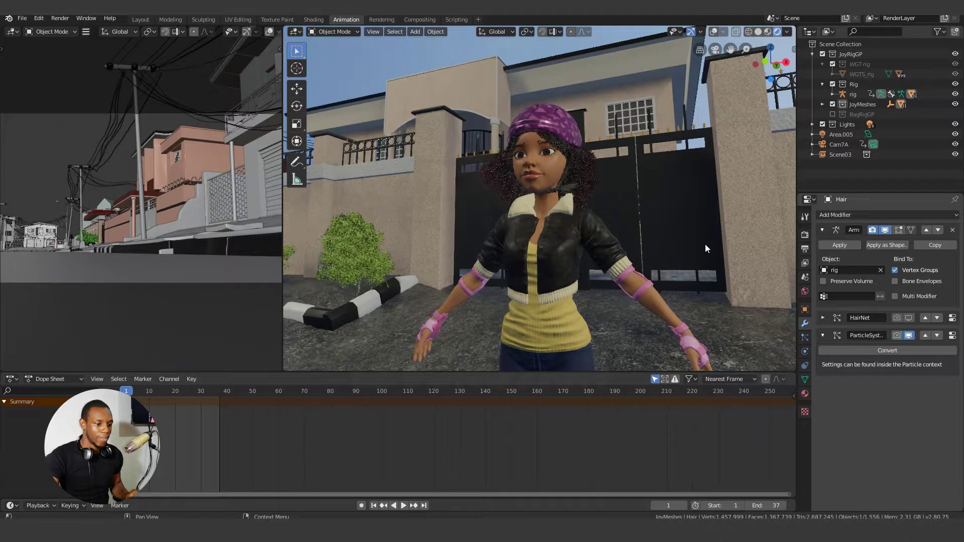
left_click(606, 149)
middle_click_drag(646, 221, 649, 234)
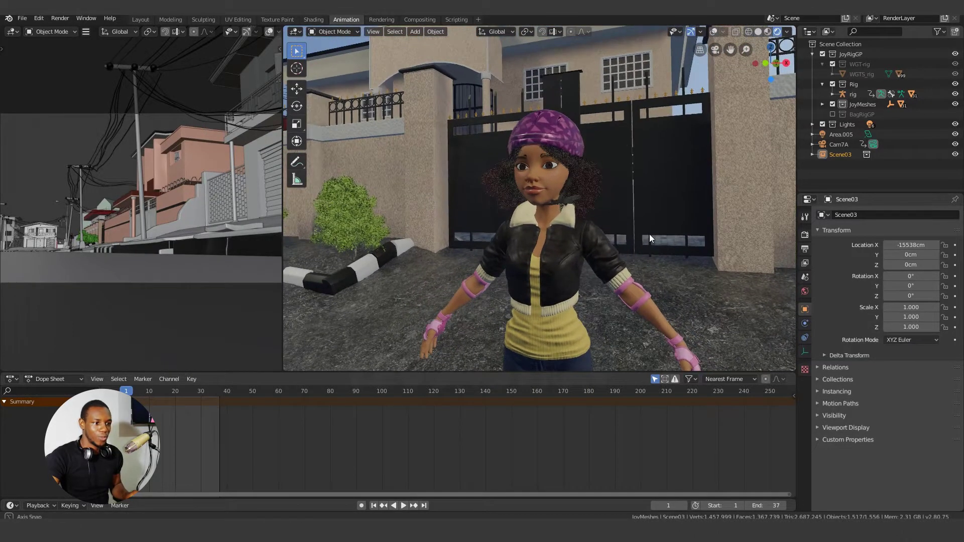
left_click(955, 156)
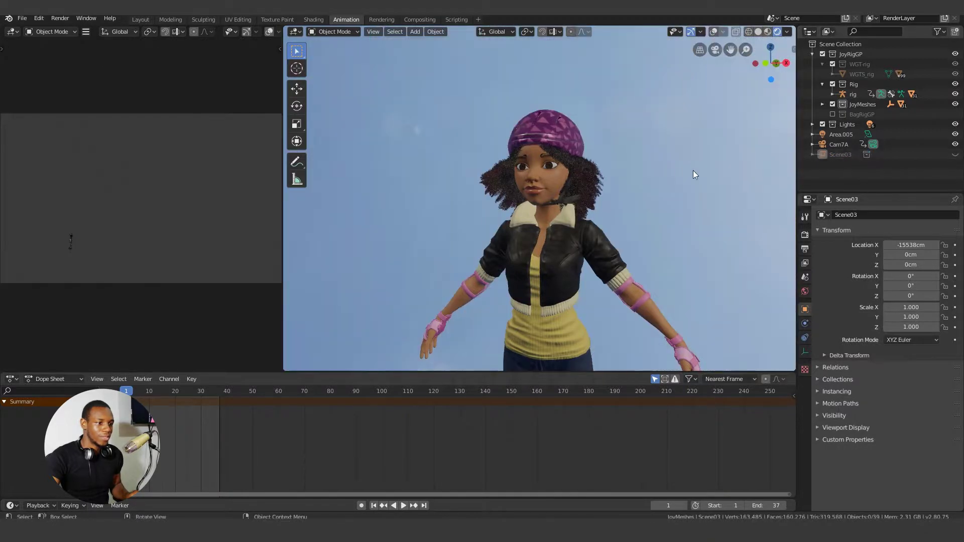
Step: Switch the viewport to Solid shading and frame the character's full body
left_click(757, 31)
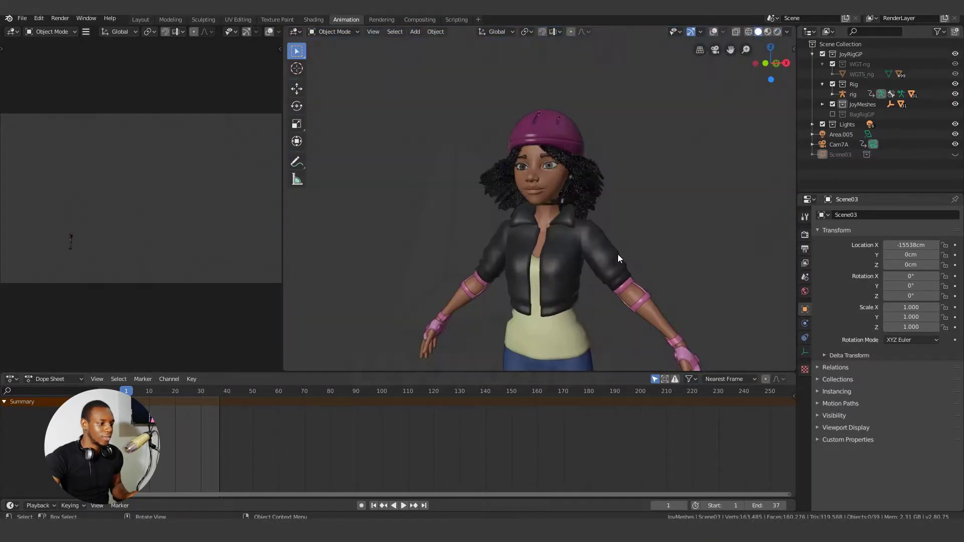
scroll(612, 264, "down", 2)
middle_click_drag(608, 275, 628, 199)
scroll(630, 180, "down", 2)
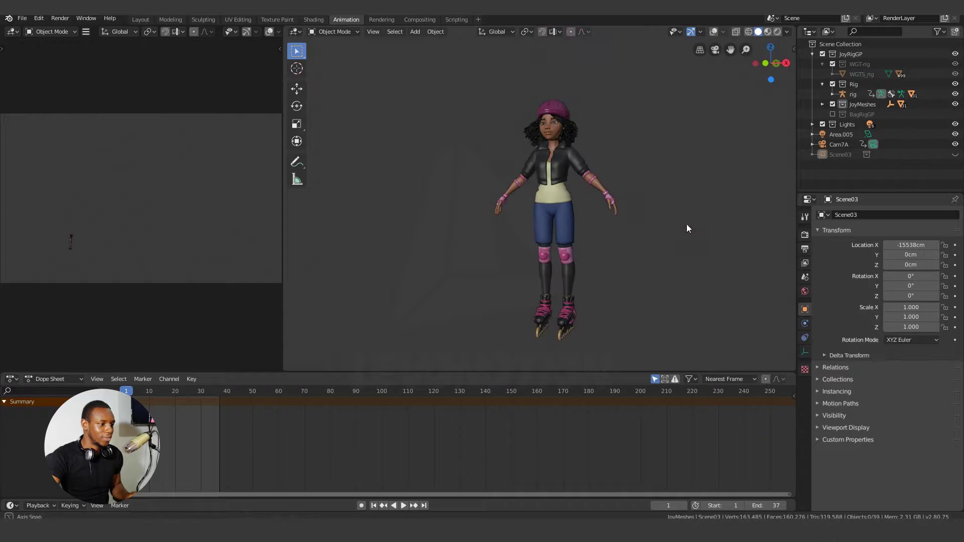
middle_click_drag(686, 224, 595, 222)
scroll(603, 264, "up", 2)
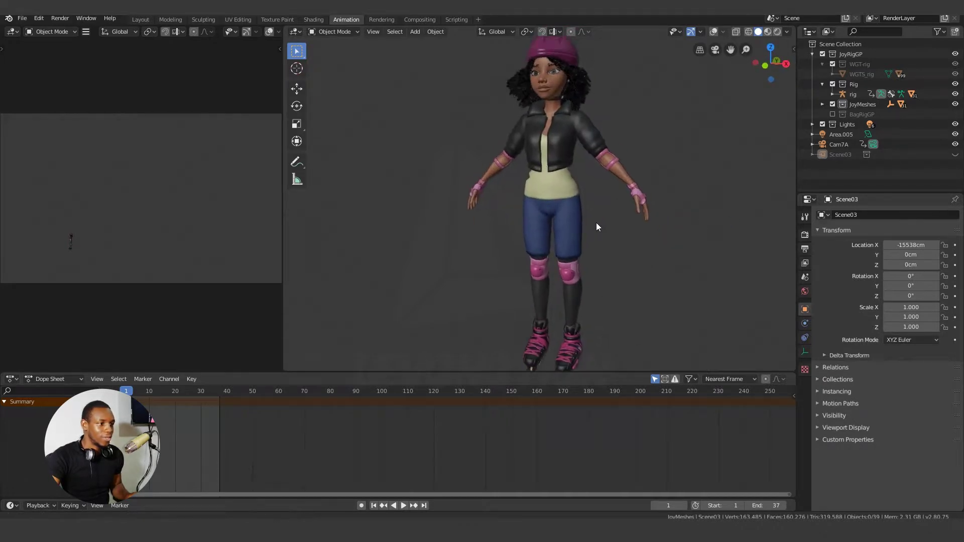
Step: Turn on overlays to show the rig bones and frame the legs and skates
left_click(713, 32)
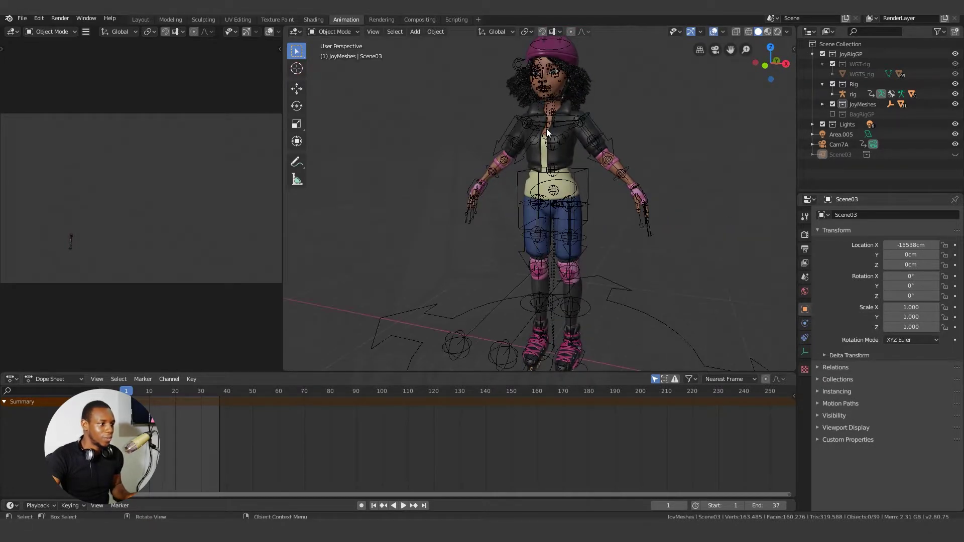
middle_click_drag(612, 209, 578, 277)
scroll(652, 273, "up", 4)
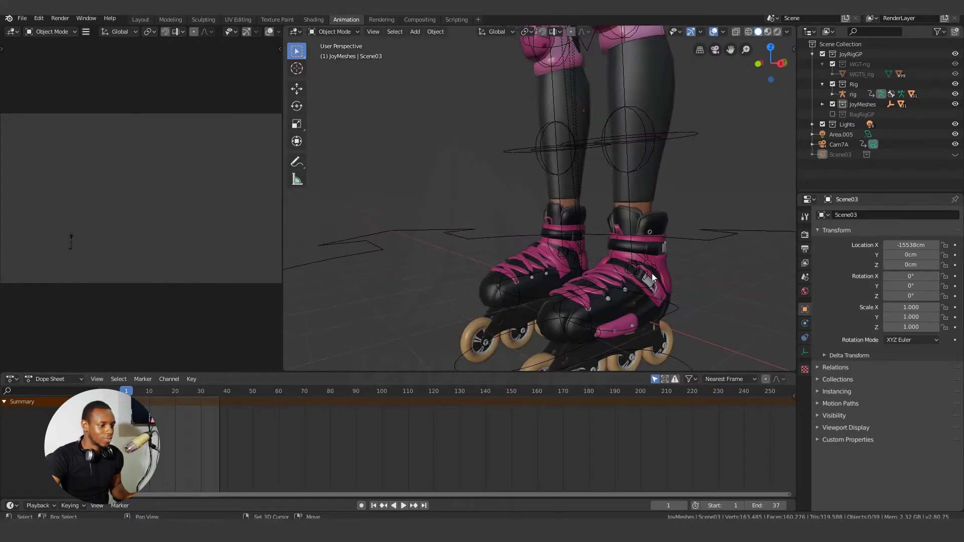
middle_click_drag(652, 273, 665, 224, "shift")
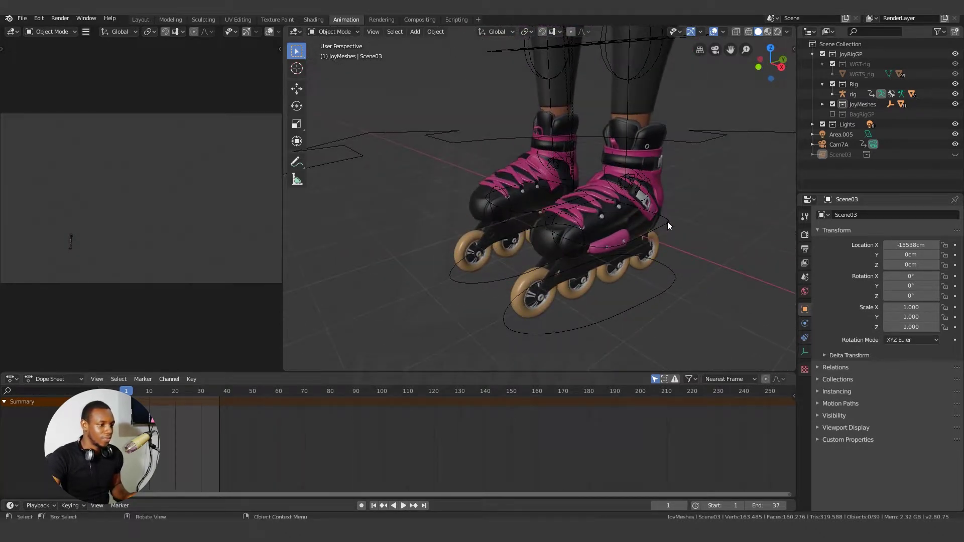
Step: In Pose Mode, test-slide the Skate_L bone along Y, then reset it with Alt+G
left_click(668, 222)
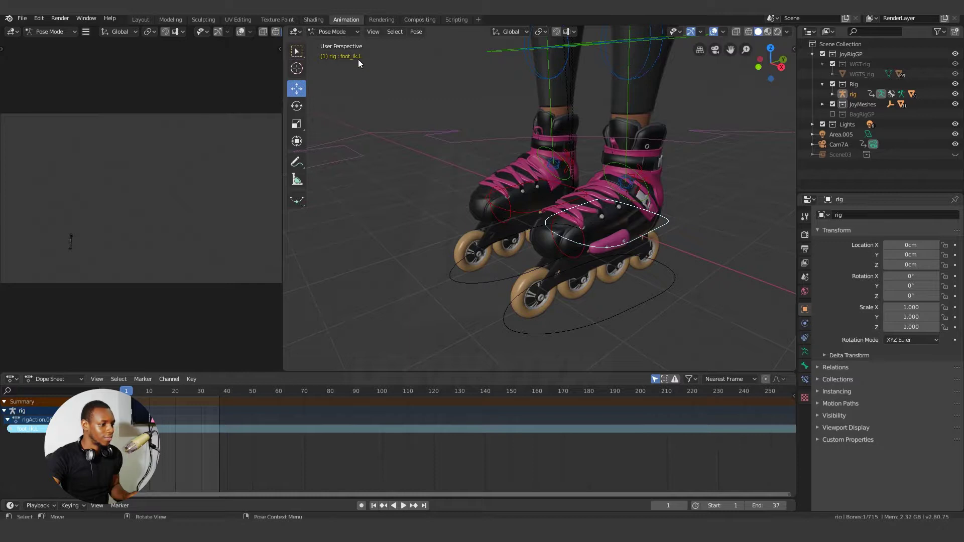
left_click(668, 269)
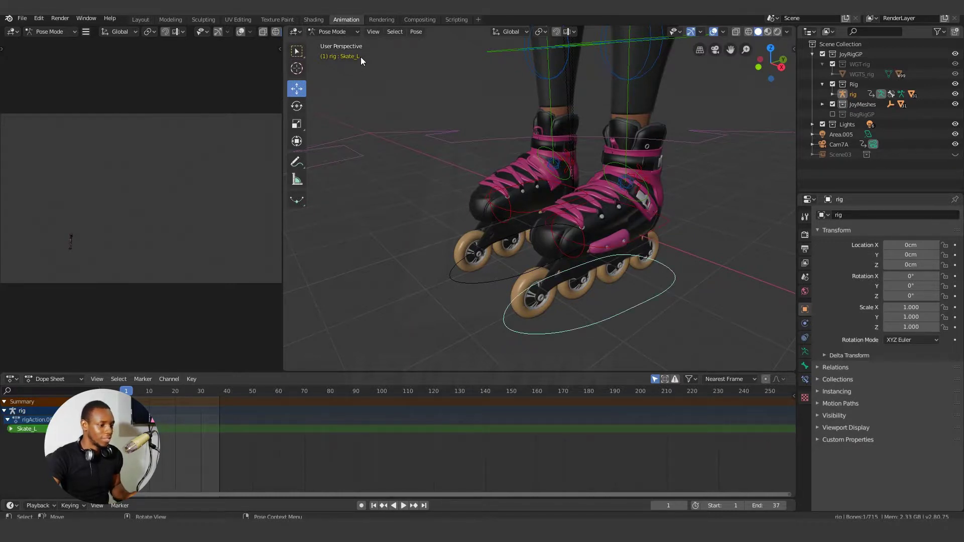
middle_click_drag(712, 276, 649, 199)
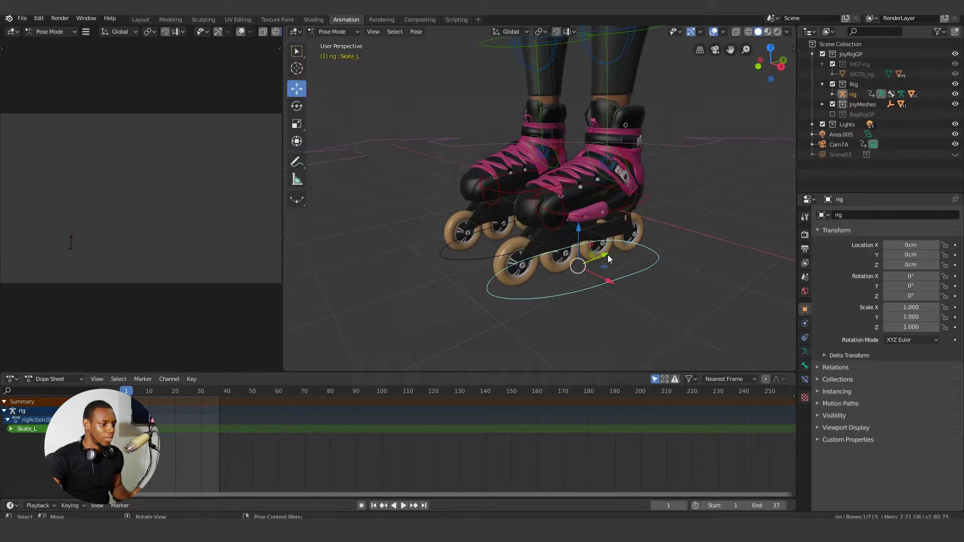
left_click_drag(606, 256, 719, 229)
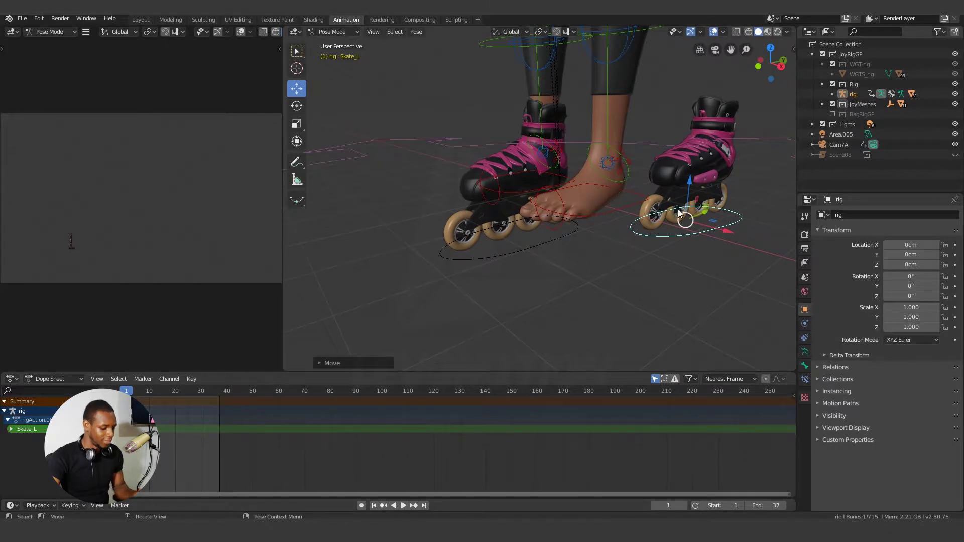
key("alt+g")
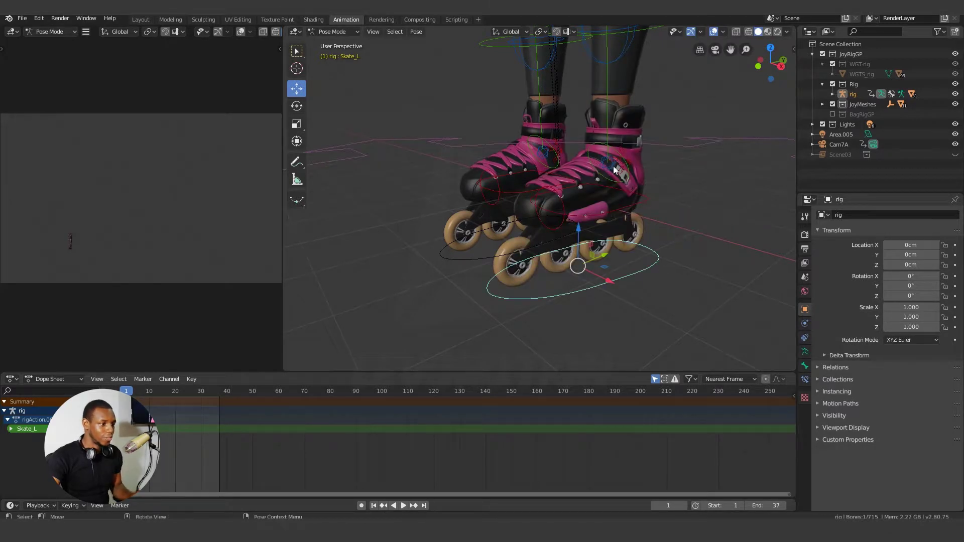
Step: Slide the foot_ik.L control along global Y to watch the left skate follow
left_click(645, 198)
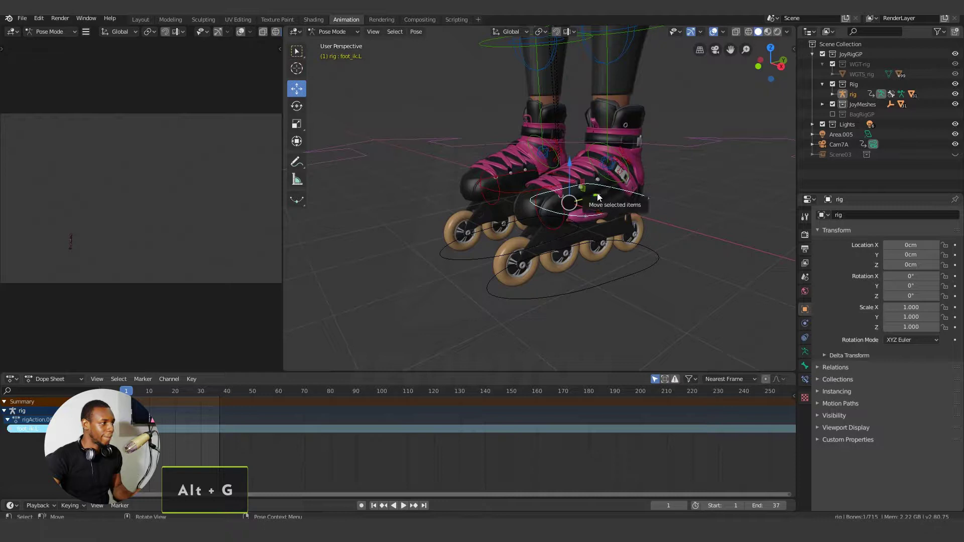
left_click_drag(597, 197, 480, 297)
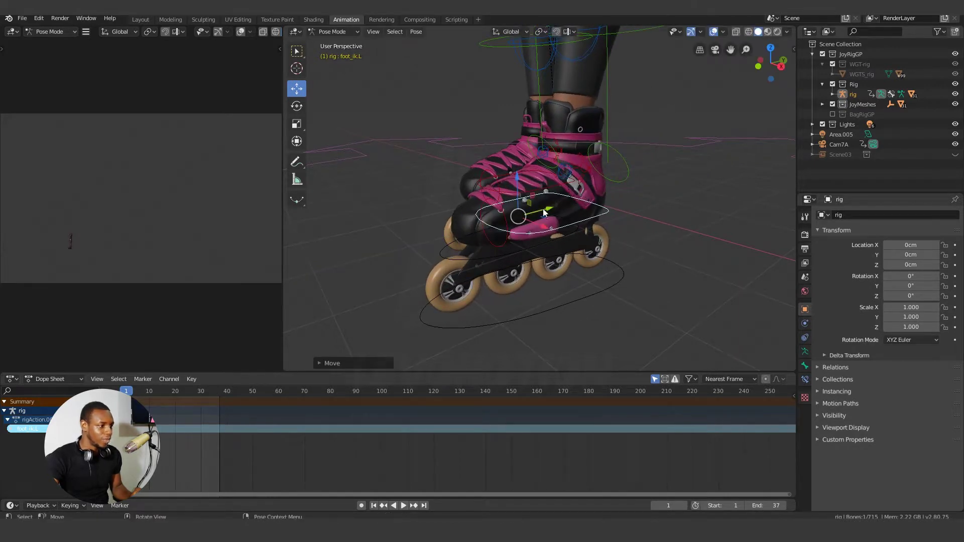
key("g")
key("y")
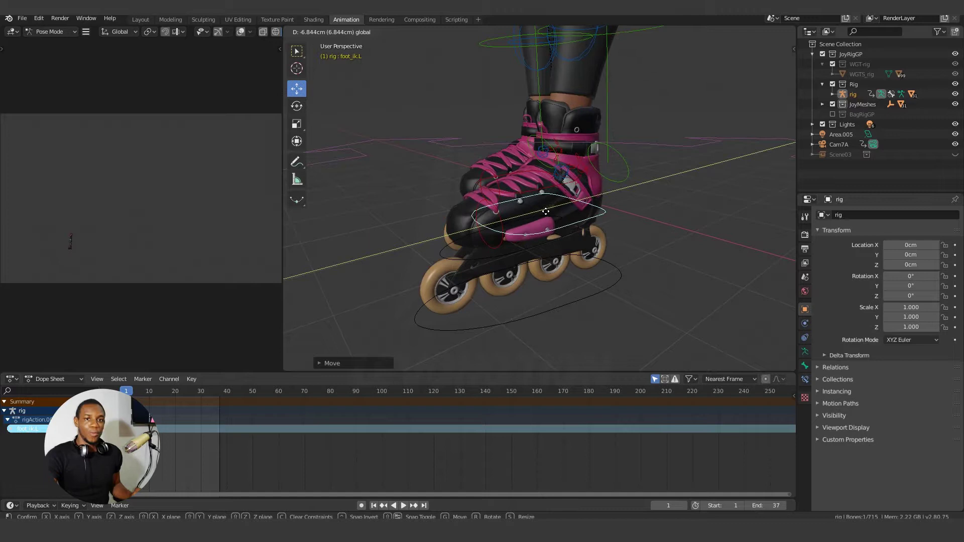
left_click(546, 213)
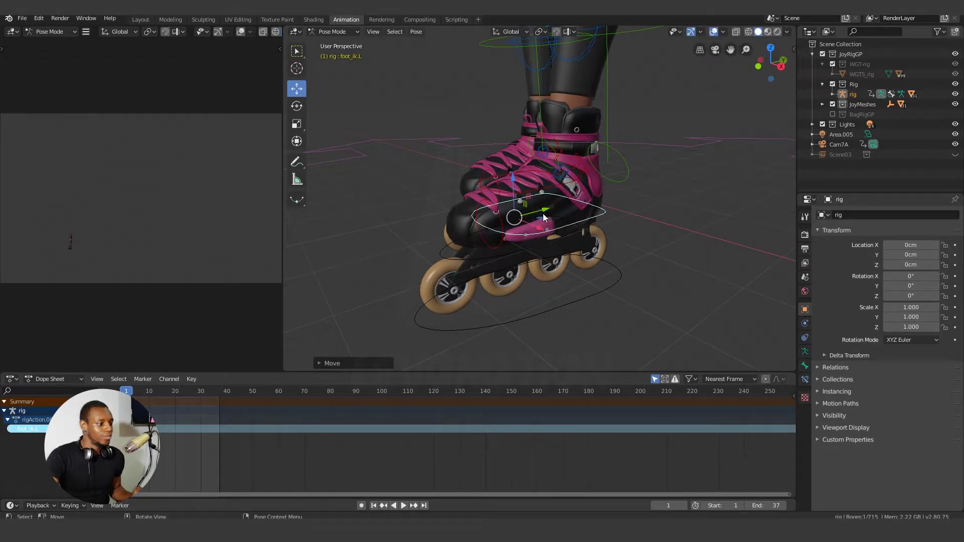
left_click_drag(543, 213, 446, 281)
Step: Select the front left wheel, show its transform panel, and delete its existing rotation drivers
key("ctrl+Tab")
left_click(458, 281)
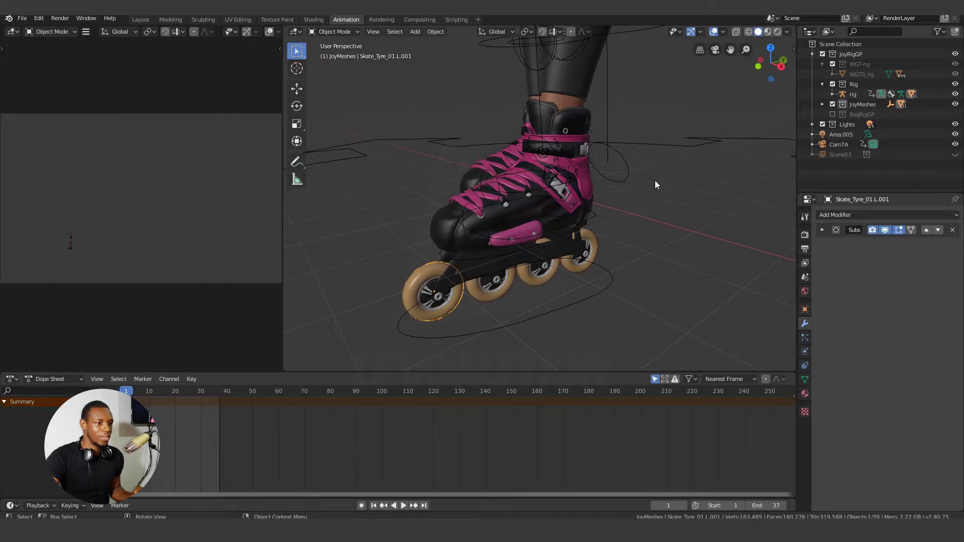
key("n")
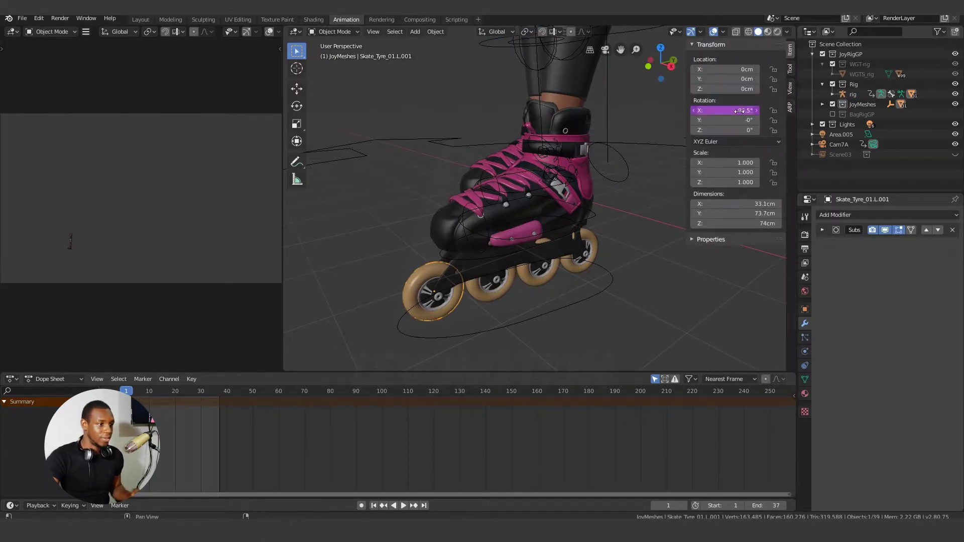
right_click(732, 111)
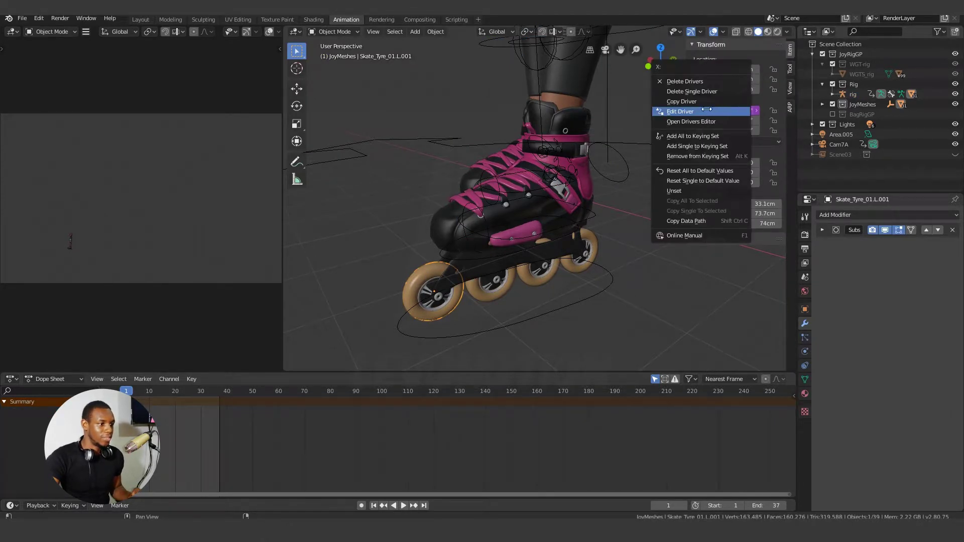
left_click(691, 82)
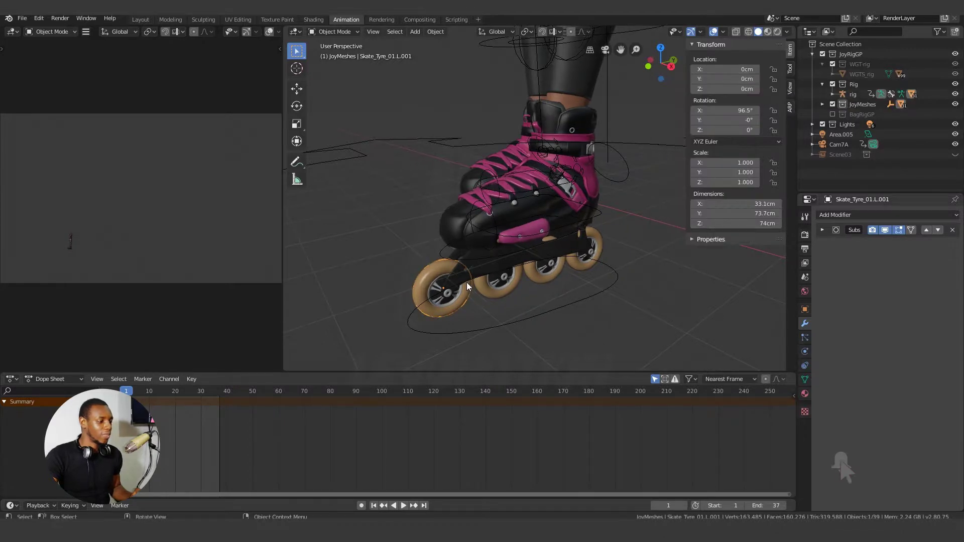
Step: Move foot_ik.L along Y to -132.99 cm, then reselect the front left wheel
left_click(598, 217)
key("ctrl+Tab")
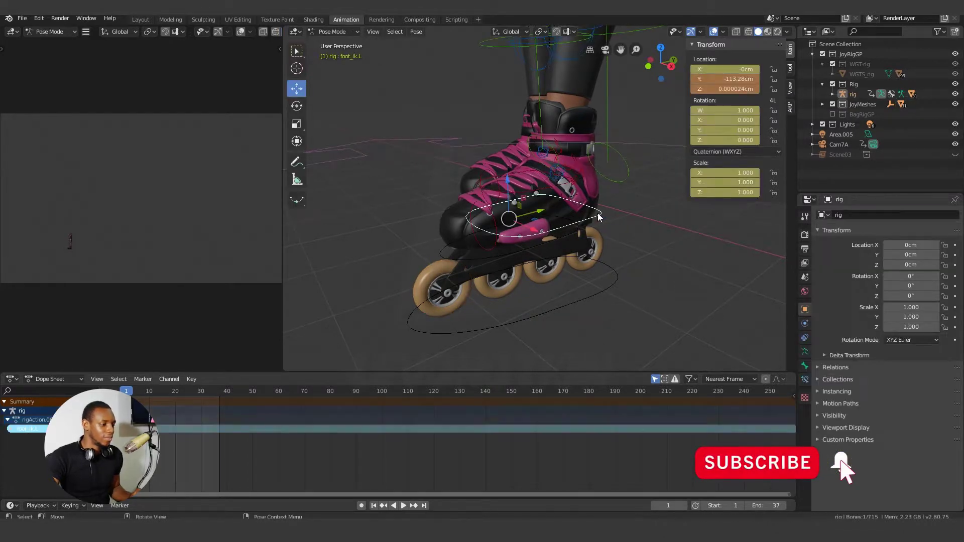
key("g")
key("y")
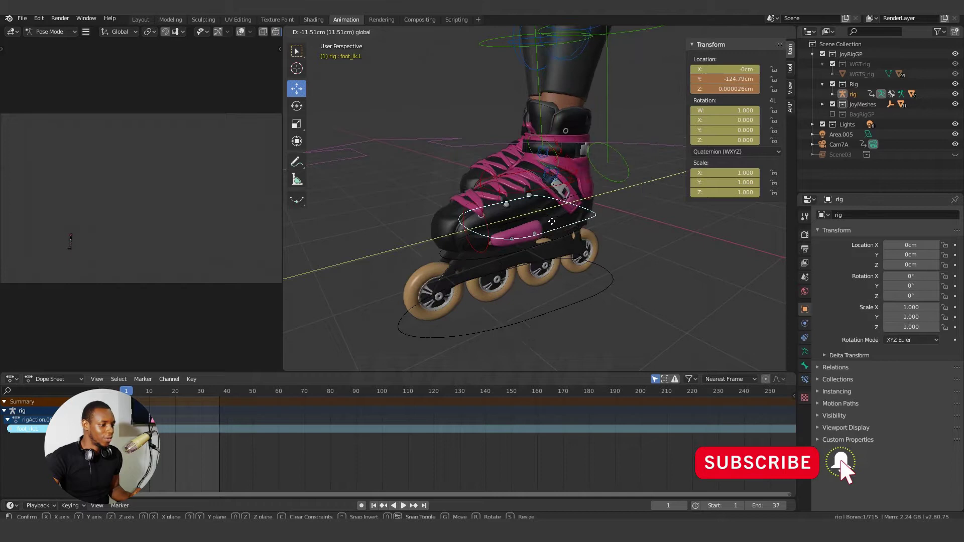
left_click(532, 239)
key("ctrl+Tab")
left_click(414, 277)
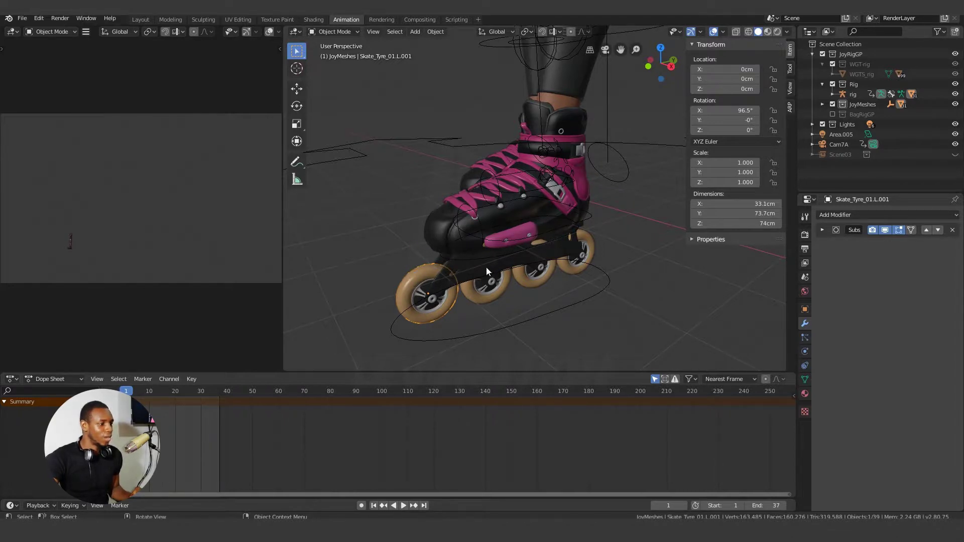
Step: Reset the foot_ik.L control's location with Alt+G and reselect the front left wheel
left_click(587, 216)
key("ctrl+Tab")
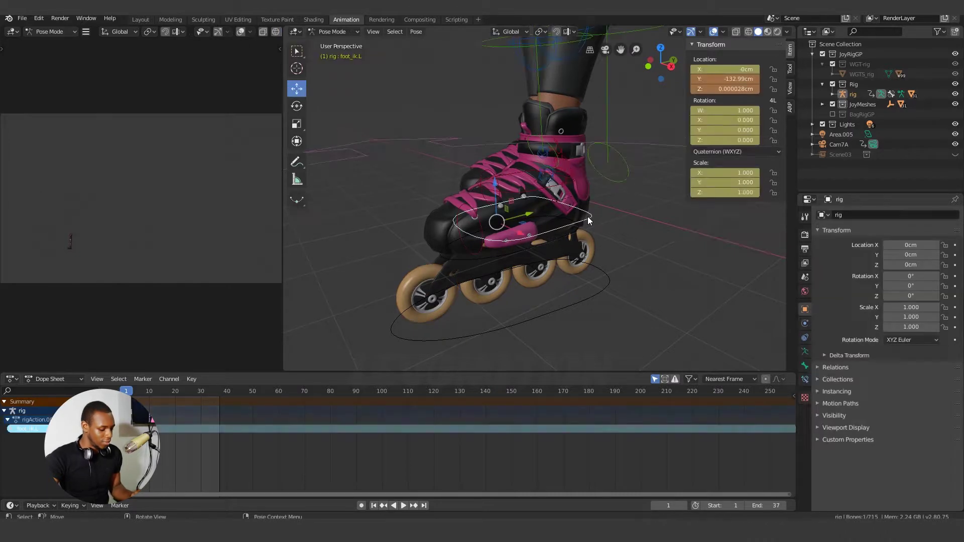
key("alt+g")
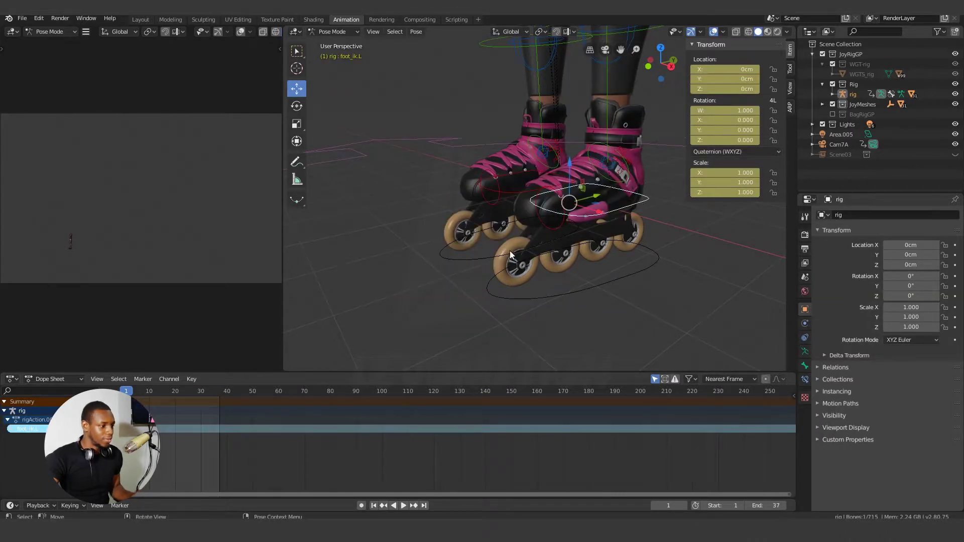
key("ctrl+Tab")
left_click(496, 253)
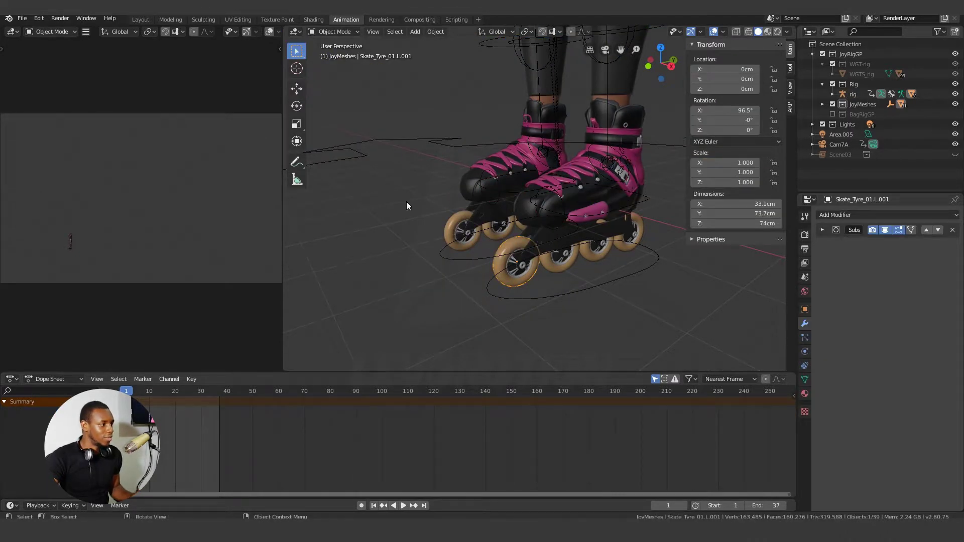
Step: Test-roll the front wheel around X, then clear its rotation back to 0°
left_click(296, 106)
left_click_drag(502, 233, 509, 253)
key("alt+r")
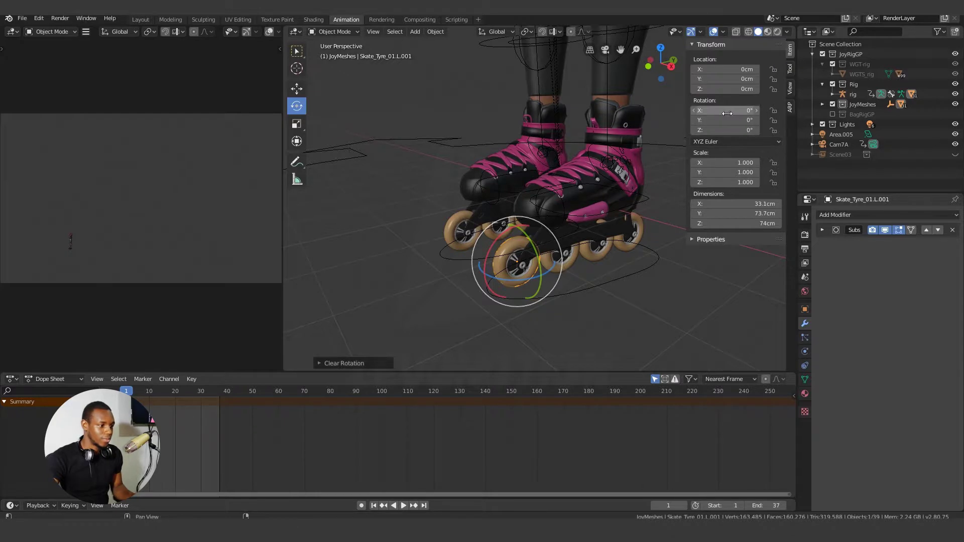
mouse_move(725, 110)
left_mouse_down()
mouse_move(672, 131)
mouse_move(731, 110)
left_mouse_up()
key("BackSpace")
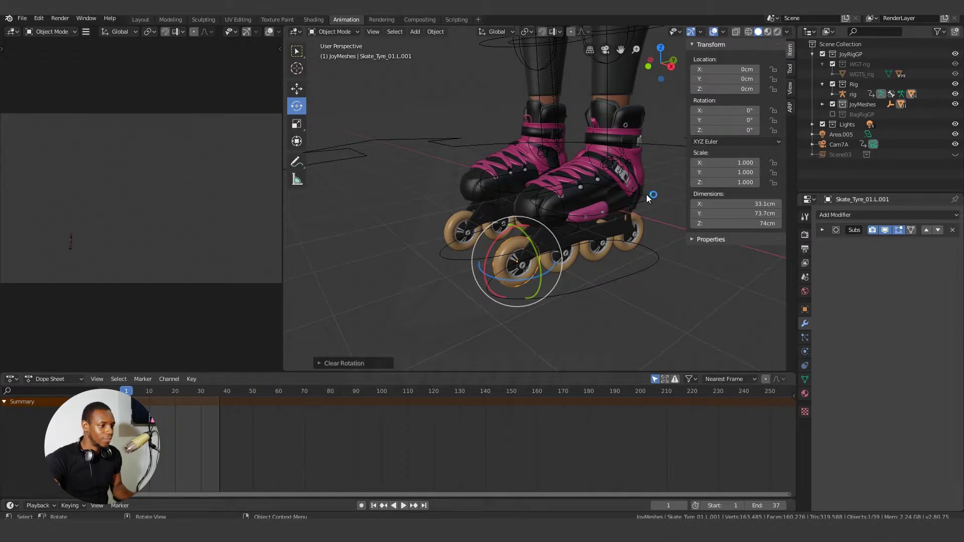
Step: Slide the left foot control along Y and set the transform orientation to Local
left_click(619, 192)
left_click_drag(598, 194, 577, 200)
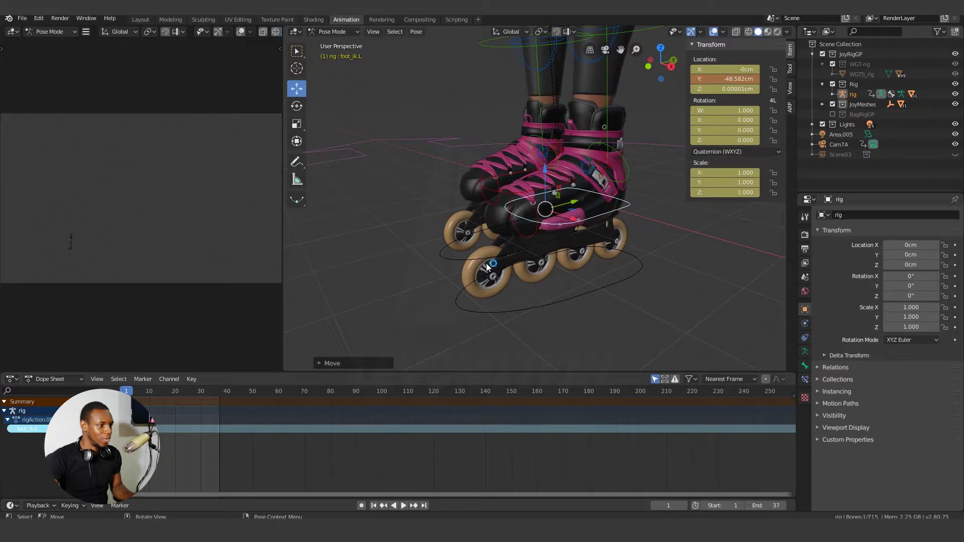
left_click(526, 29)
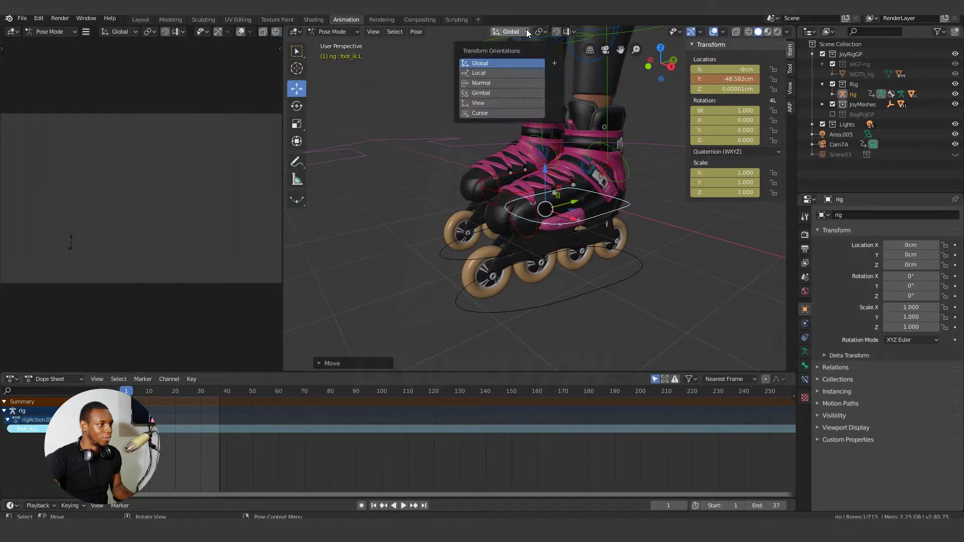
left_click(484, 73)
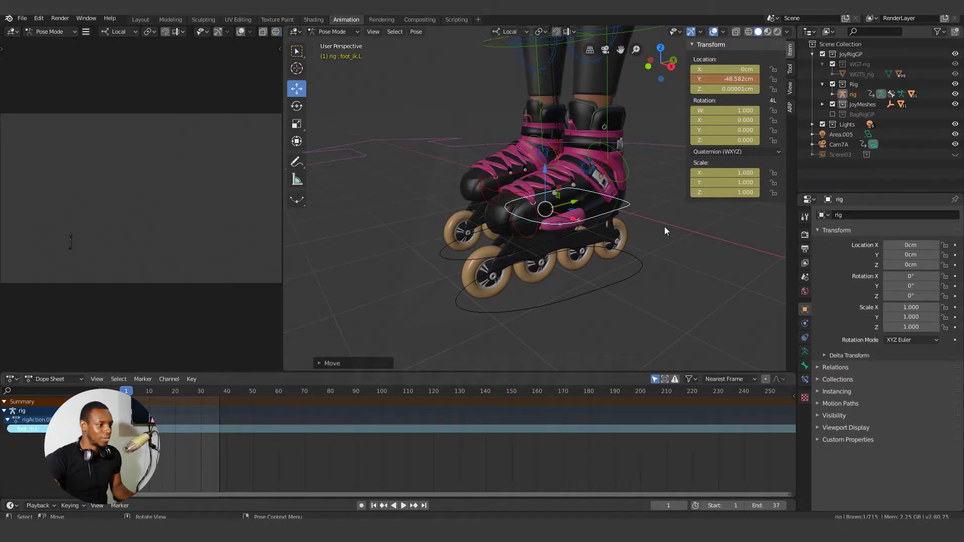
Step: Test a local-Y move of foot_ik.L, then undo it so the control returns to rest
left_click(680, 240)
left_click(626, 209)
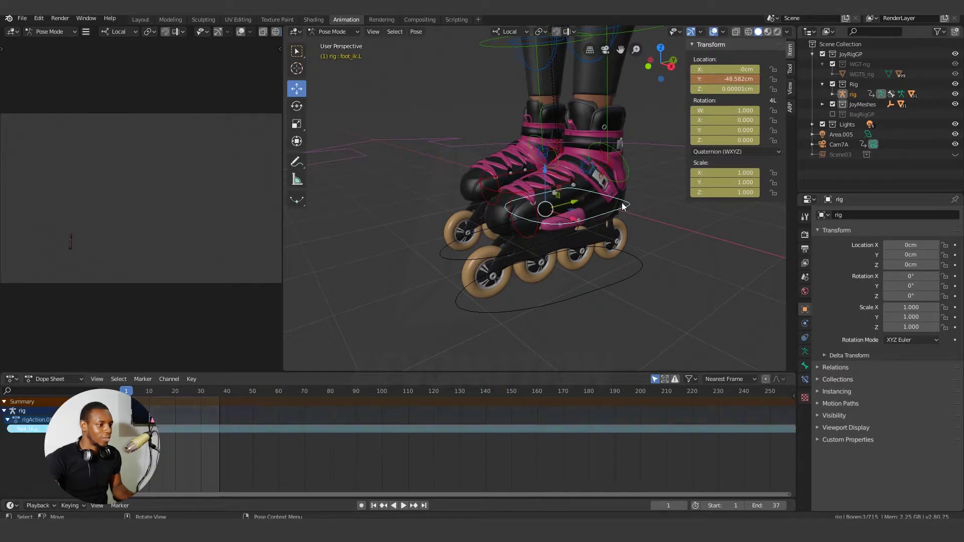
key("g")
key("y")
left_click(593, 201)
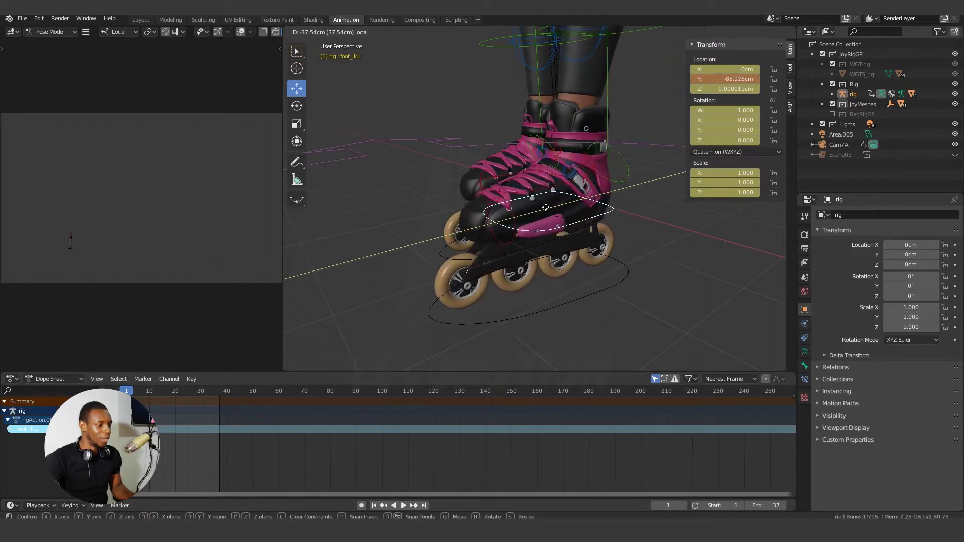
key("ctrl+Tab")
left_click(462, 270)
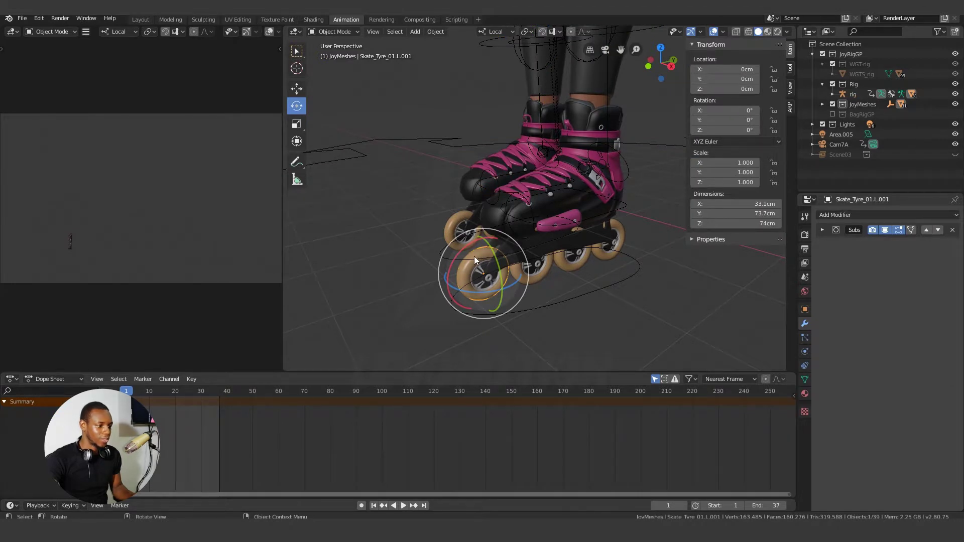
key("ctrl+z")
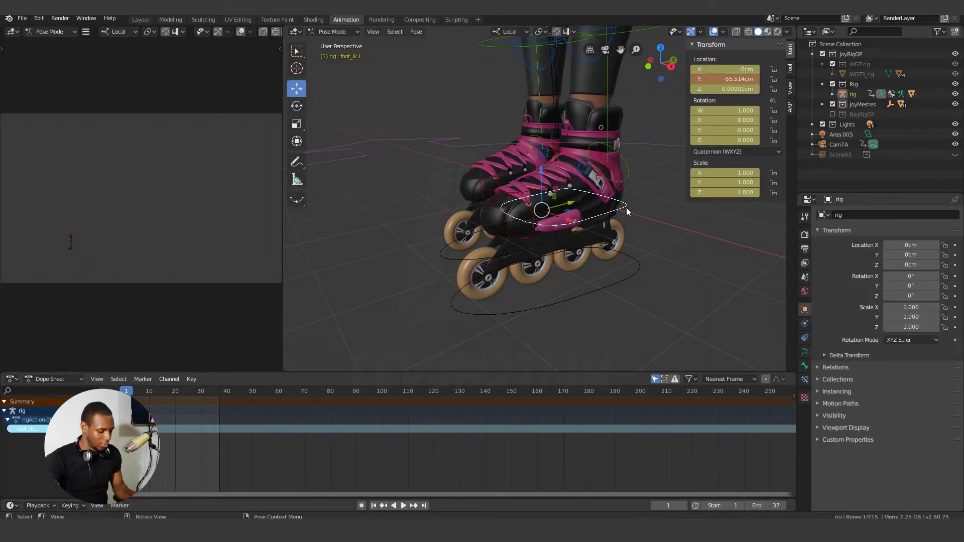
left_click(546, 256)
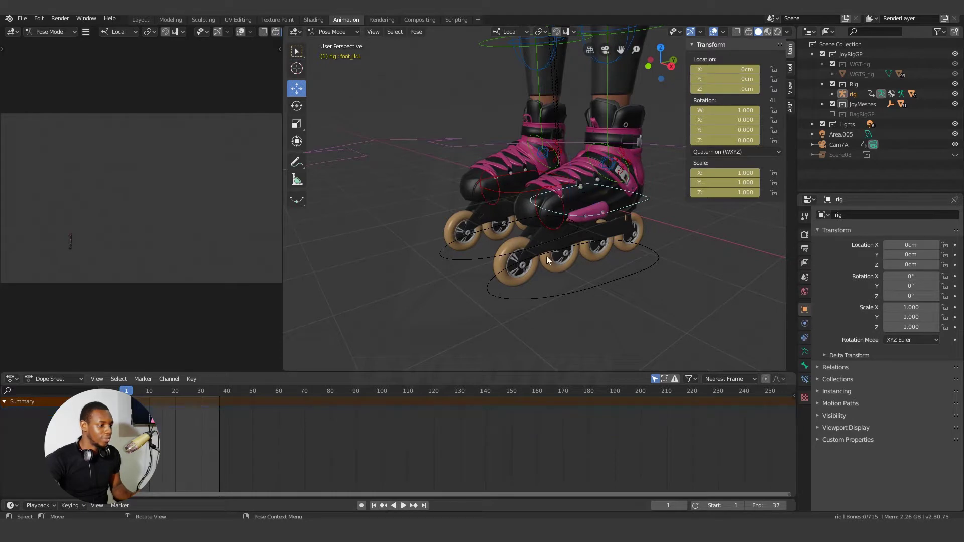
Step: Add a driver to Skate_Tyre_01.L.001's Rotation X field from the N panel
left_click(503, 245)
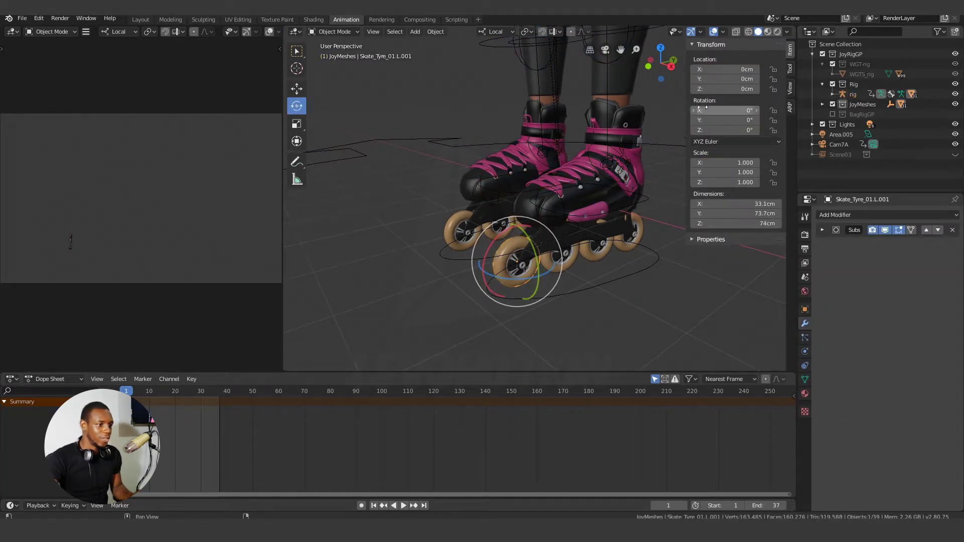
right_click(728, 110)
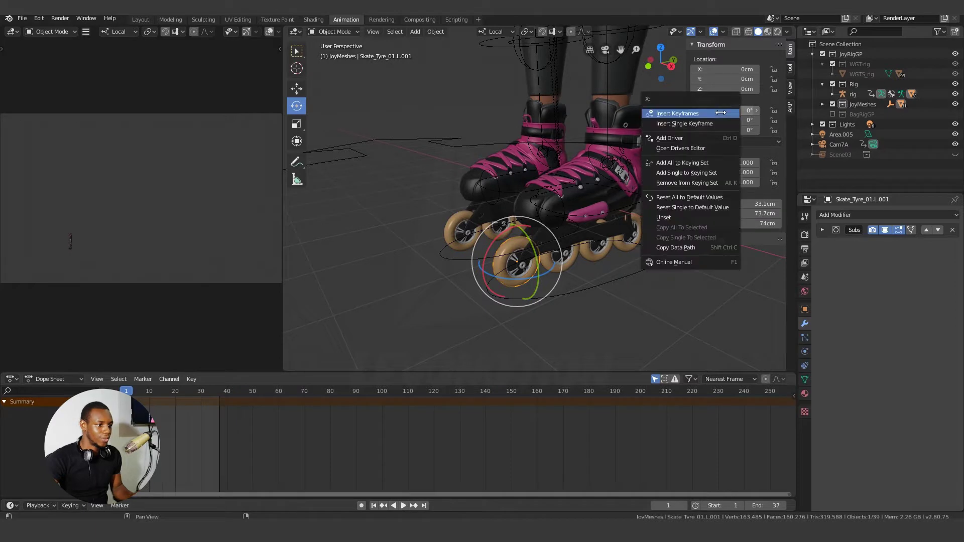
left_click(675, 138)
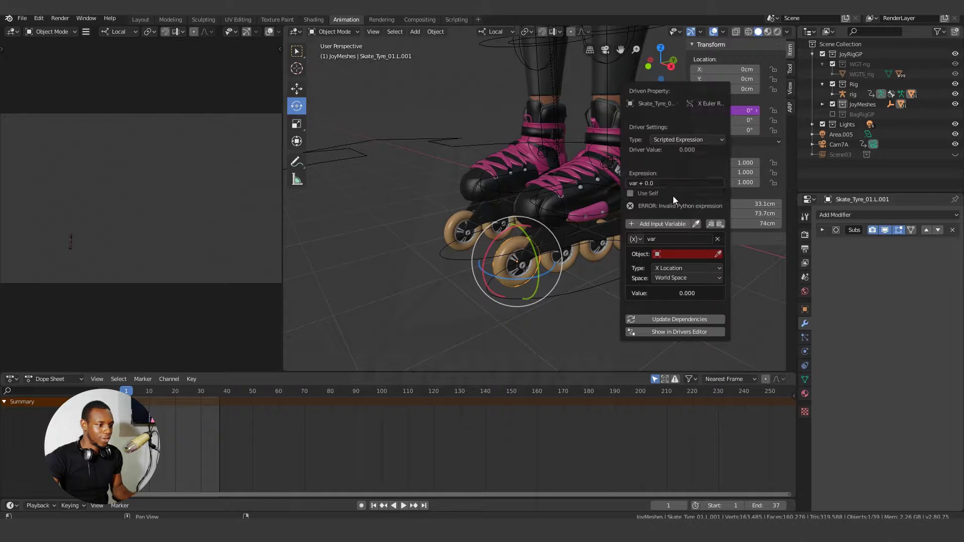
Step: Make the driver variable a Transform Channel reading the rig object
left_click(641, 239)
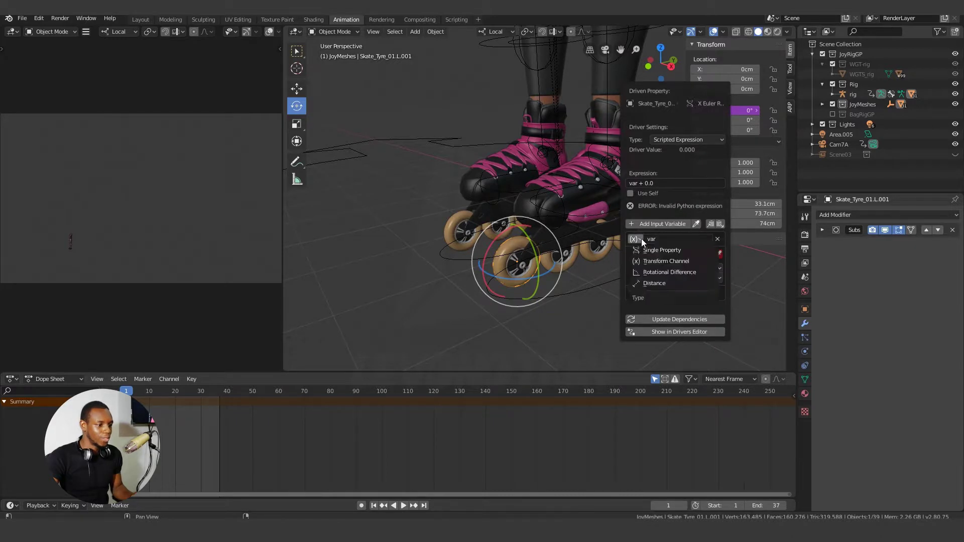
left_click(662, 261)
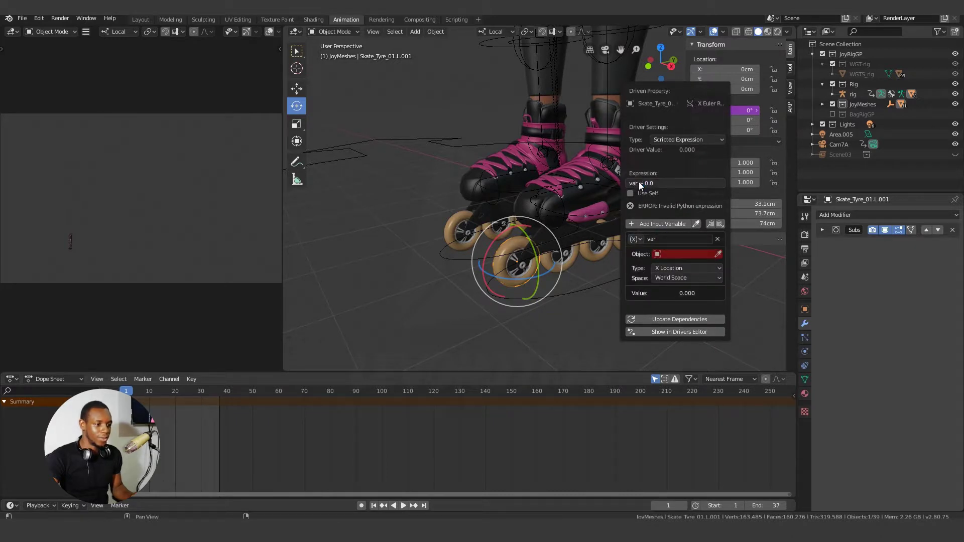
left_click(641, 239)
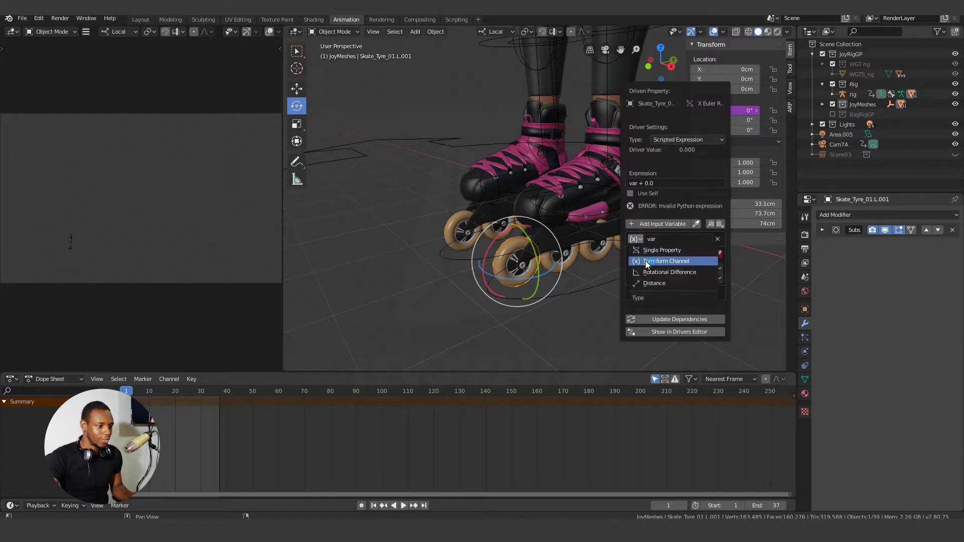
left_click(664, 261)
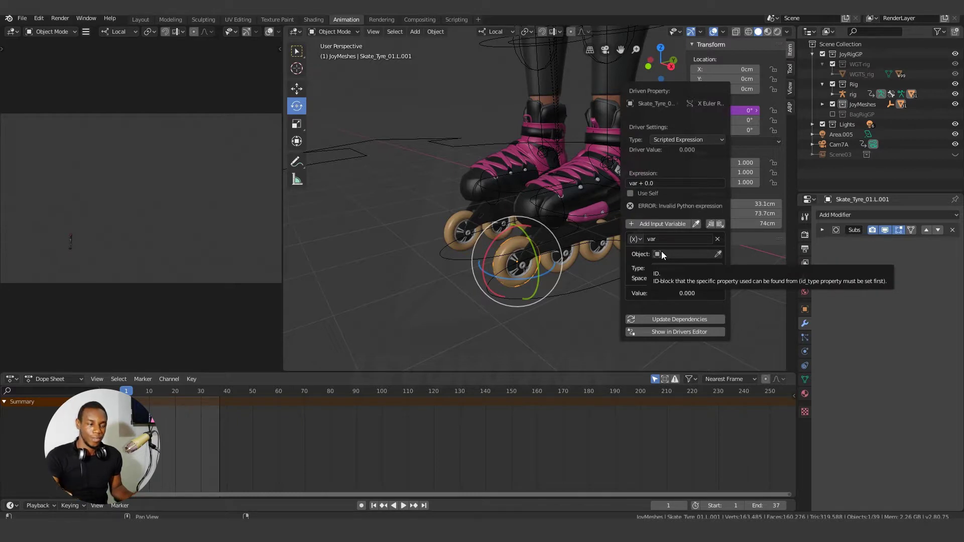
left_click(660, 253)
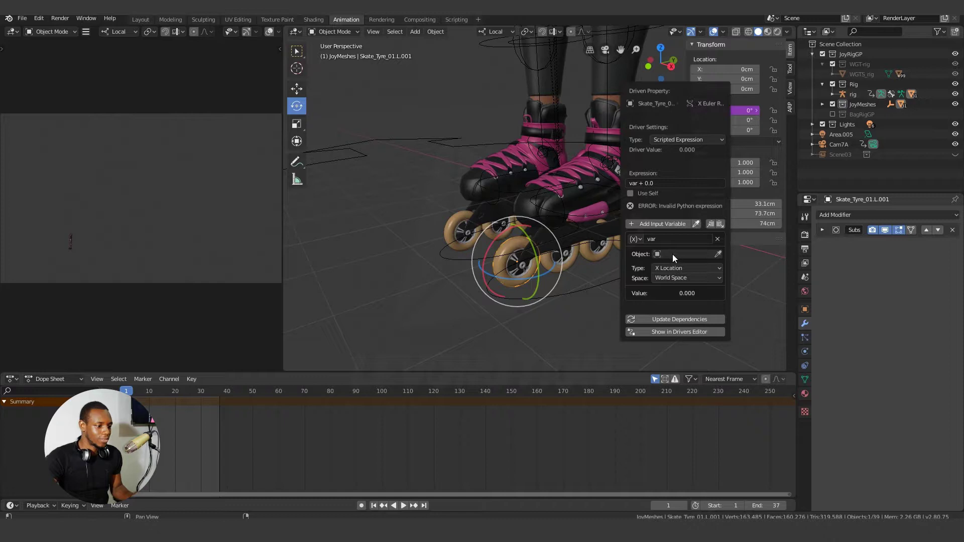
left_click(671, 254)
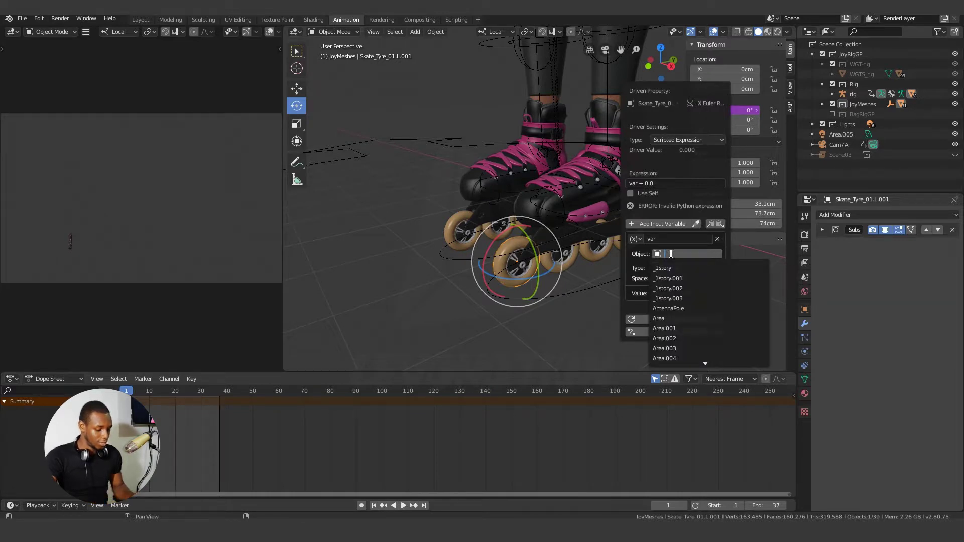
type("rig")
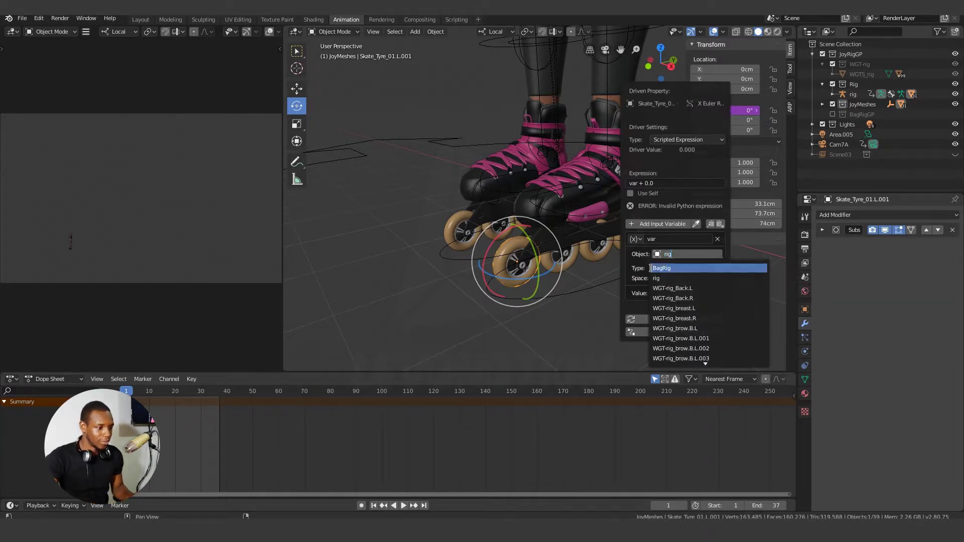
left_click(661, 278)
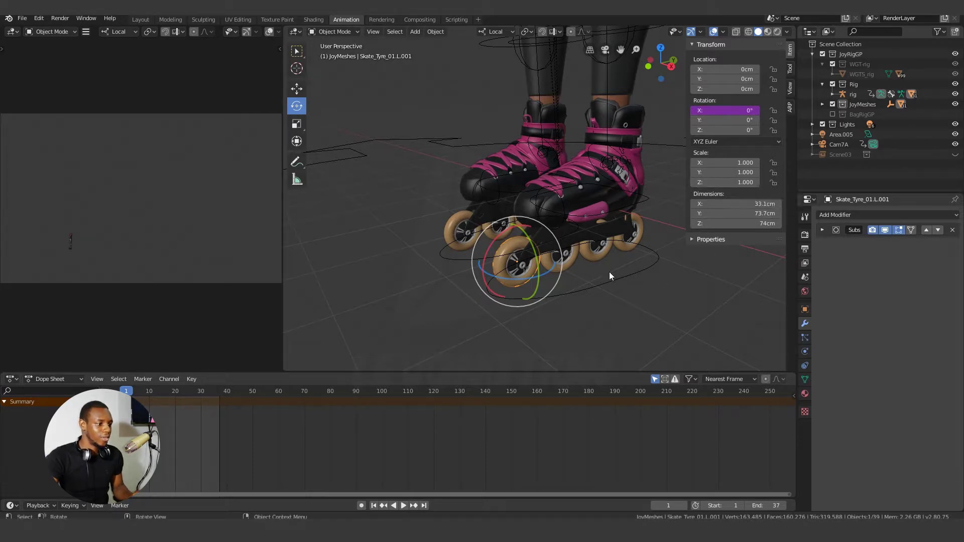
Step: Reselect the front wheel and set its Rotation X driver's bone to foot_ik.L
left_click(646, 220)
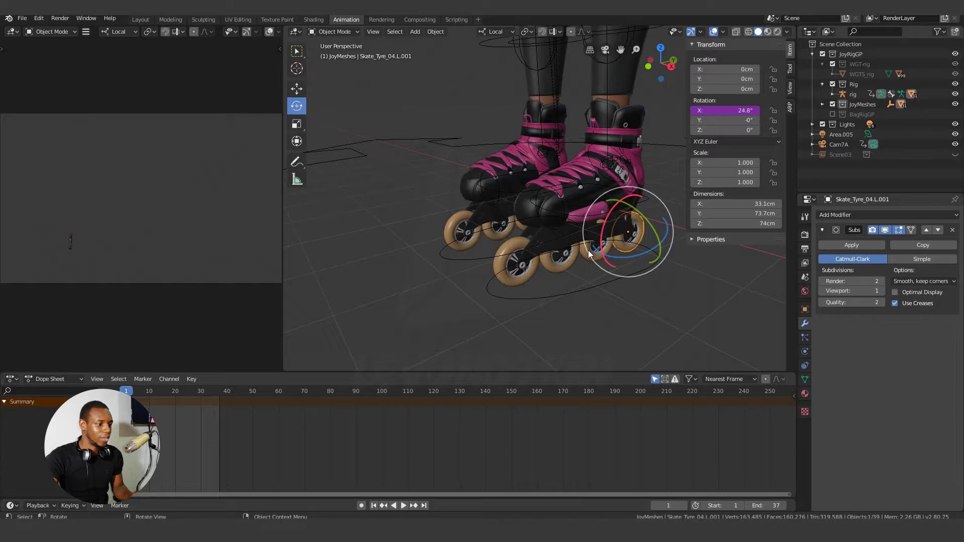
left_click(556, 265)
left_click(499, 245)
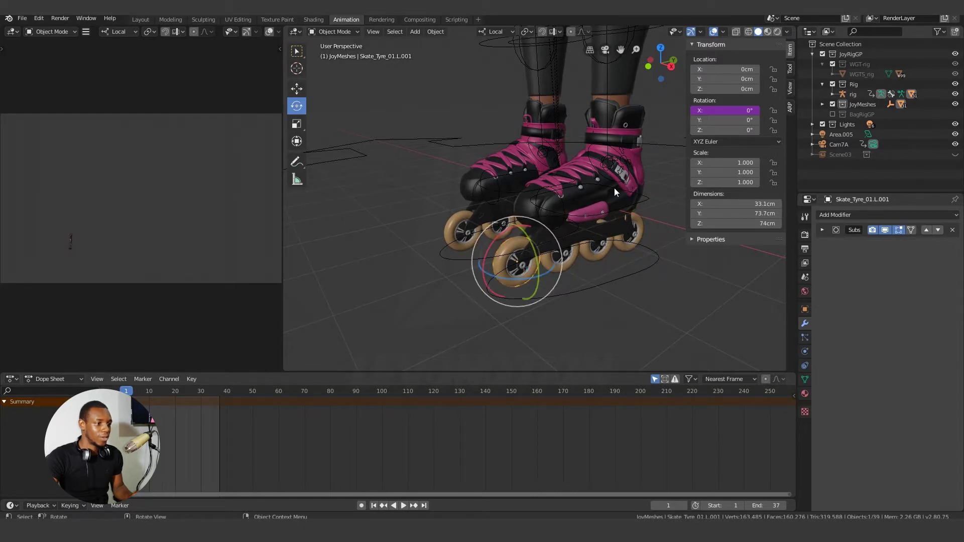
right_click(732, 114)
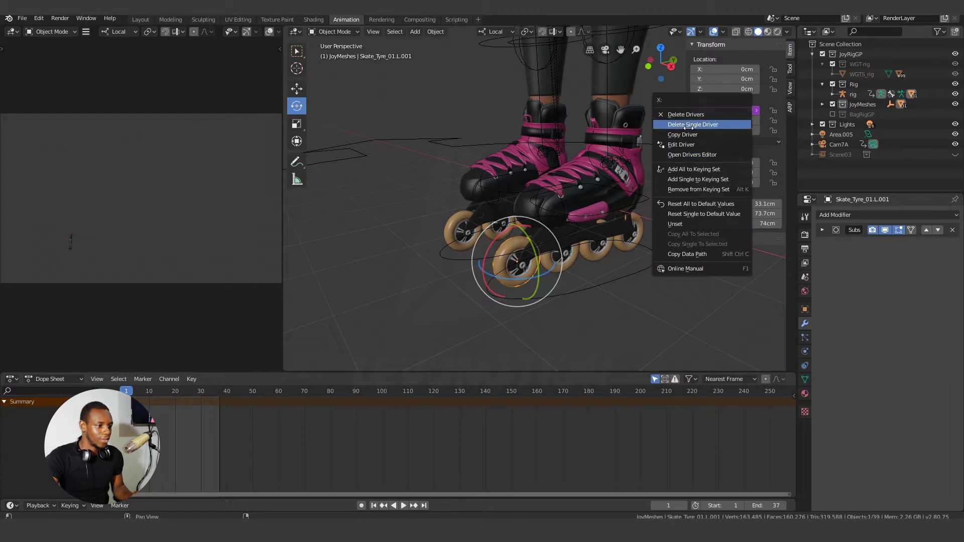
left_click(685, 144)
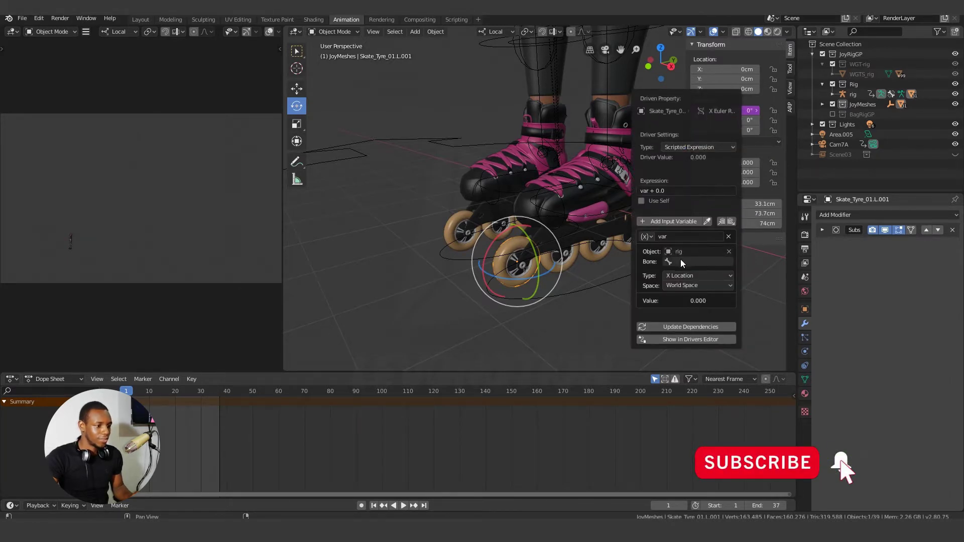
left_click(681, 262)
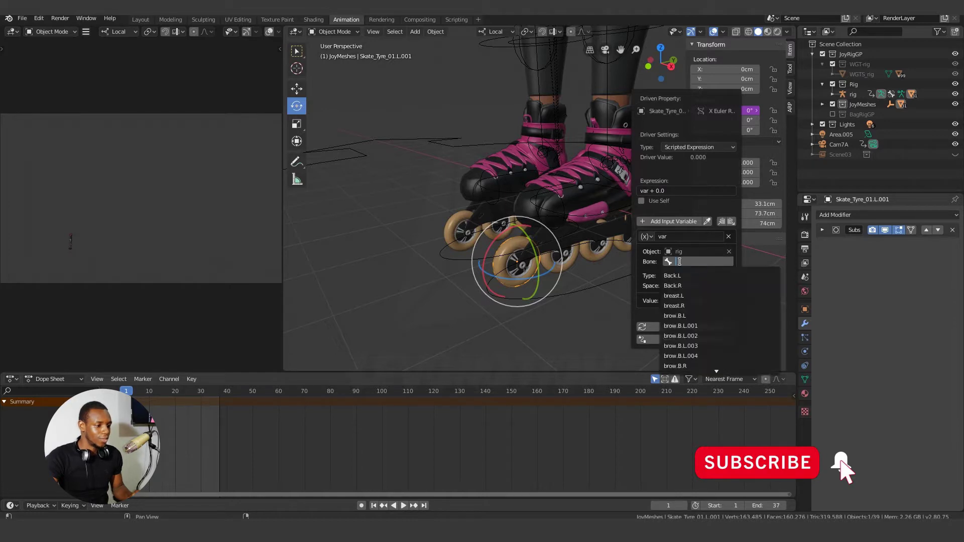
type("foot")
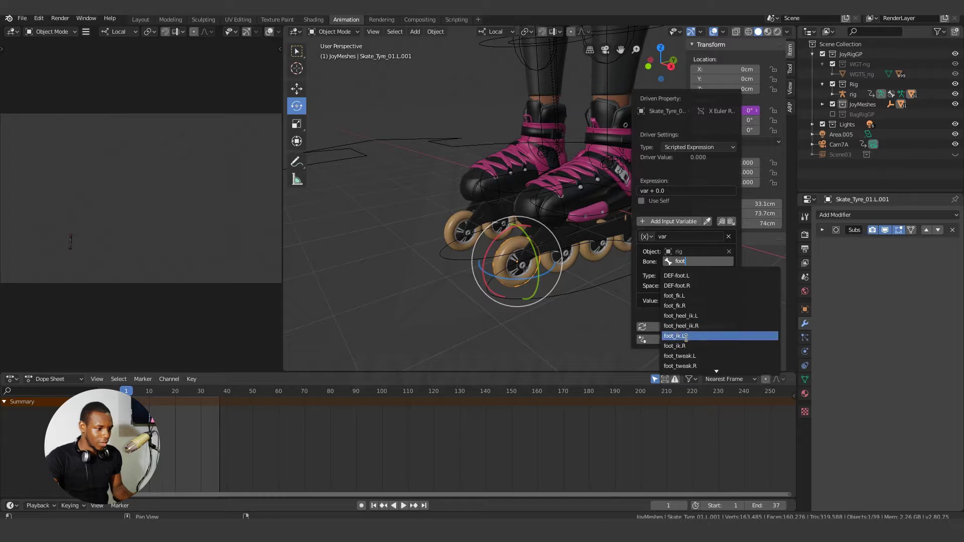
left_click(688, 336)
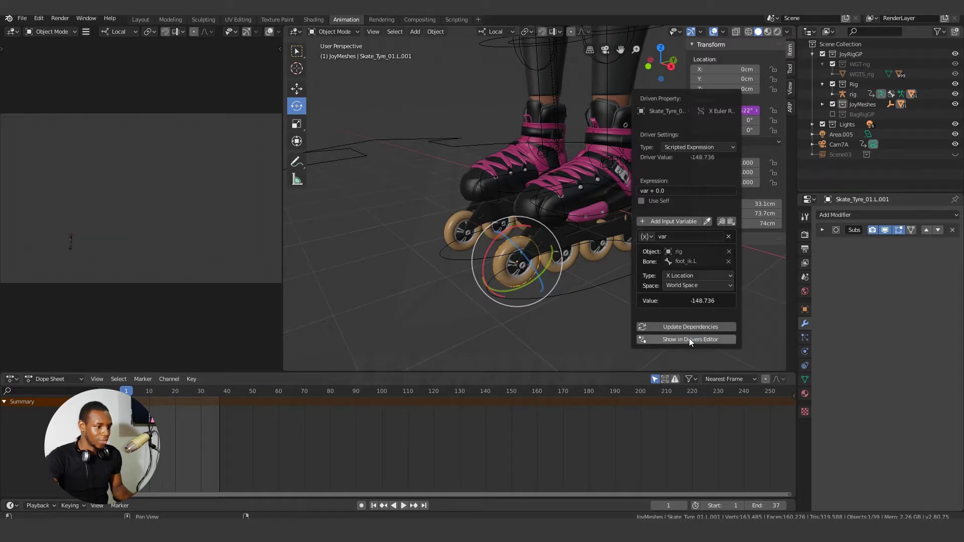
left_click(646, 197)
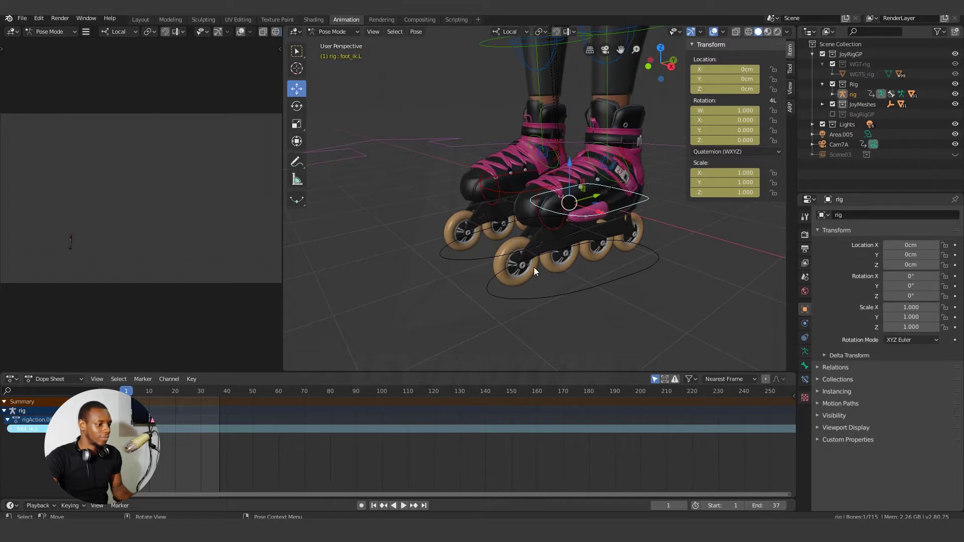
Step: Switch the wheel driver variable to Local Space and update its dependencies
key("ctrl+Tab")
left_click(506, 245)
right_click(701, 110)
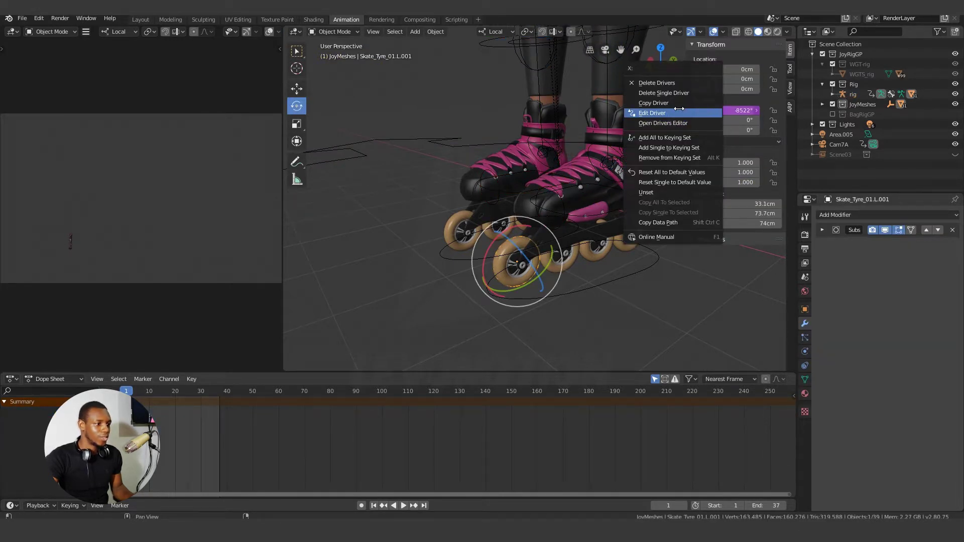
left_click(679, 111)
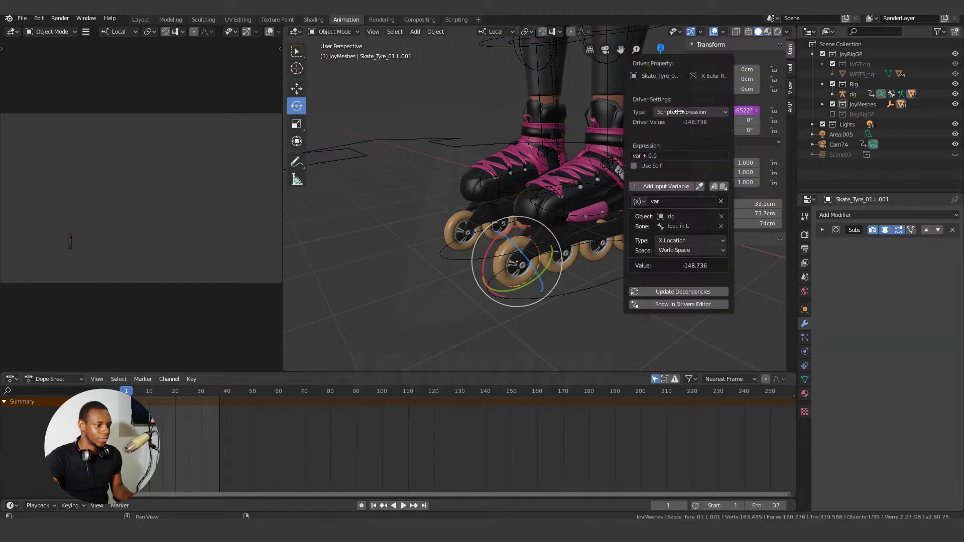
left_click(681, 251)
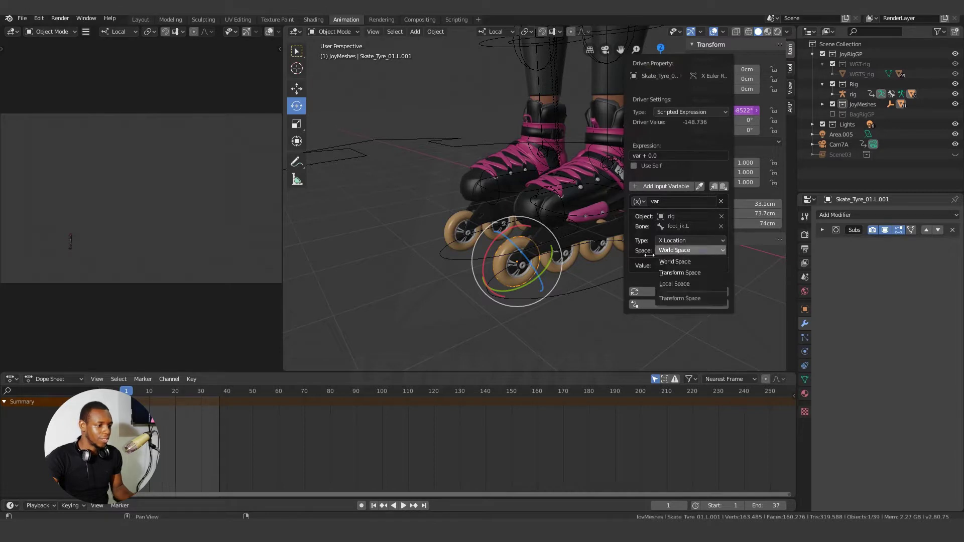
left_click(678, 283)
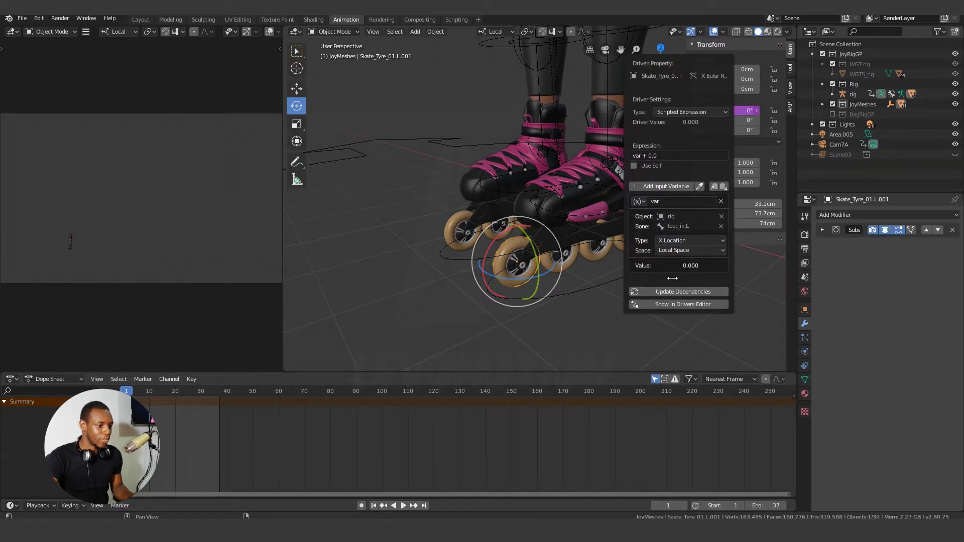
left_click(665, 291)
left_click(665, 292)
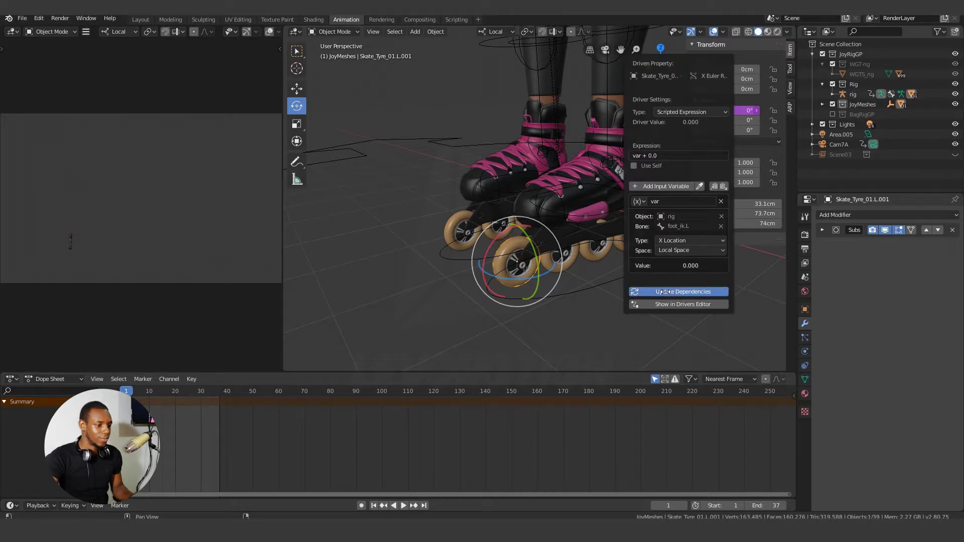
left_click(597, 320)
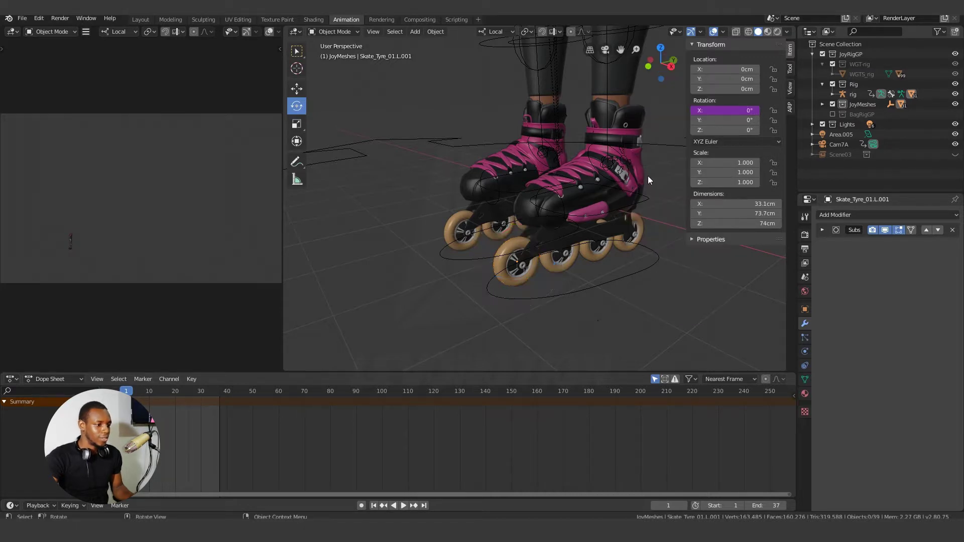
Step: Move foot_ik.L about -70 cm along its local Y, then reselect the front wheel
left_click(632, 196)
key("ctrl+Tab")
key("g")
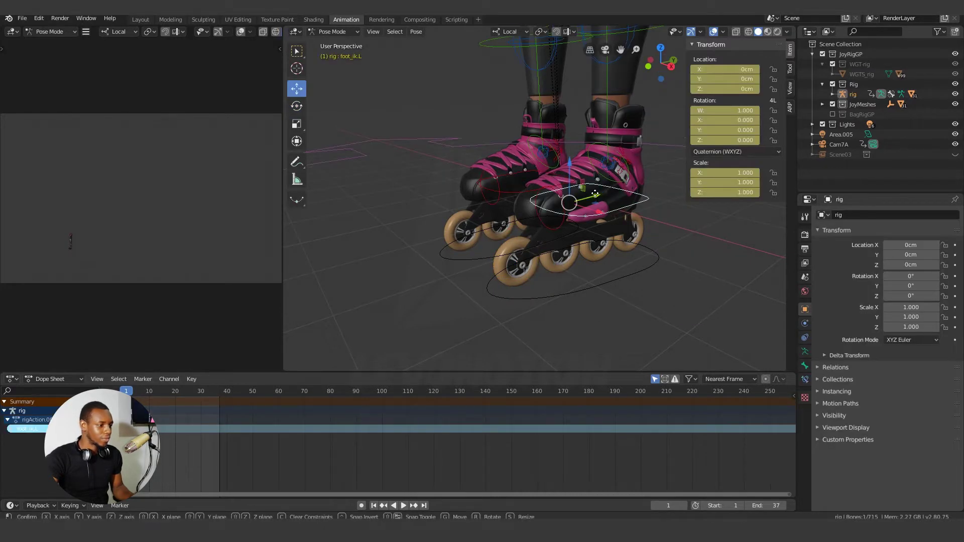
key("y")
key("y")
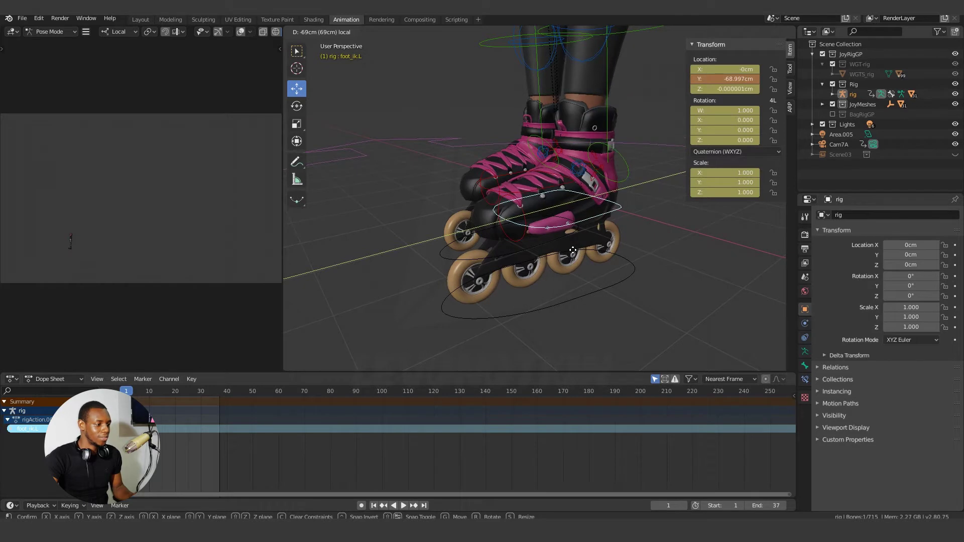
left_click(480, 265)
key("ctrl+Tab")
left_click(459, 267)
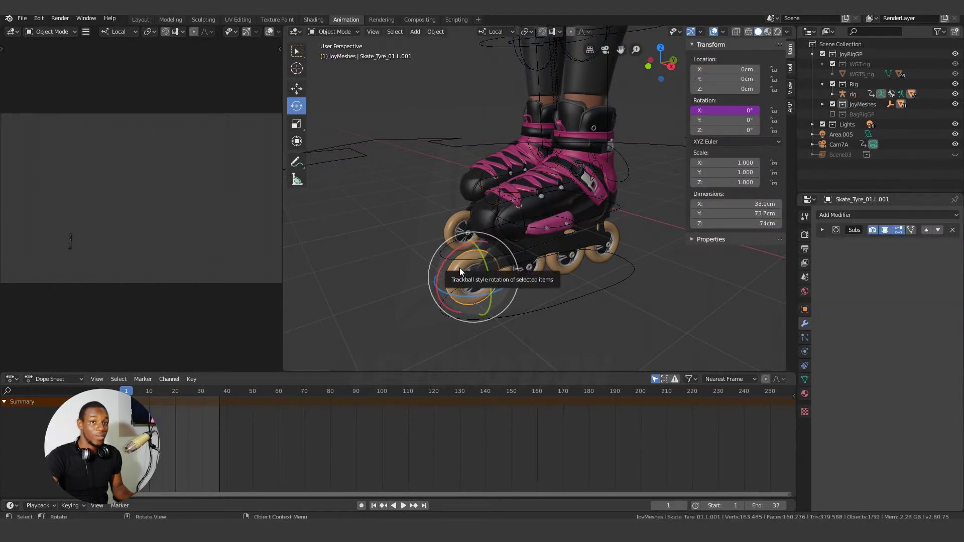
right_click(711, 110)
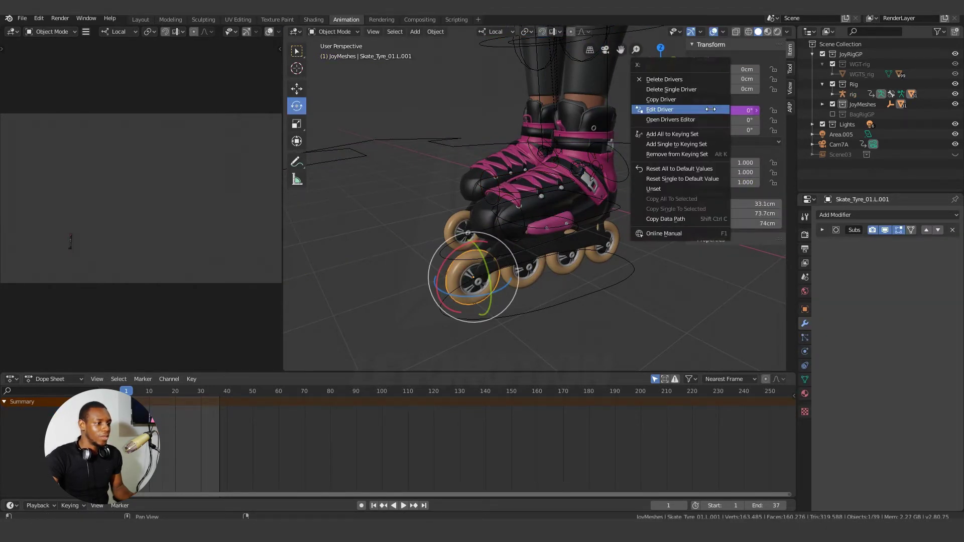
left_click(671, 109)
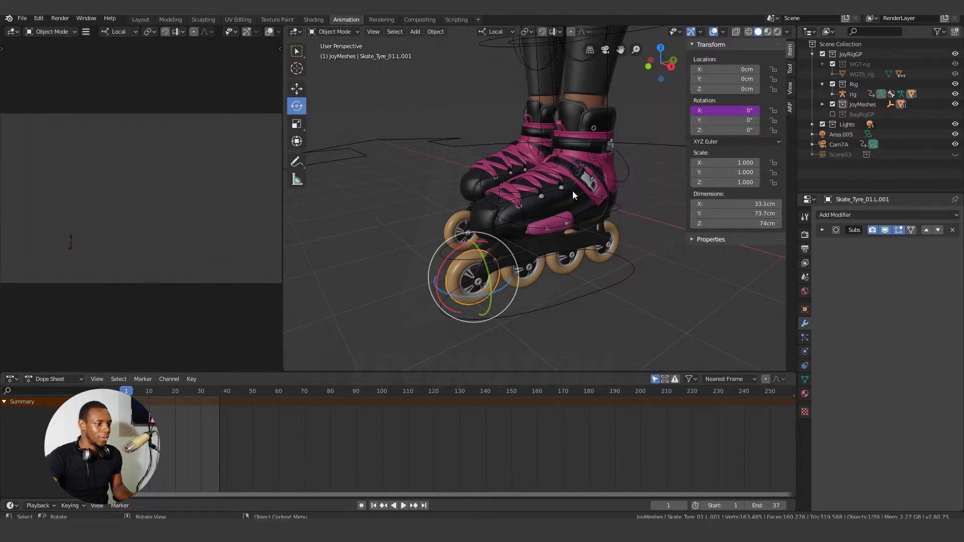
left_click(615, 203)
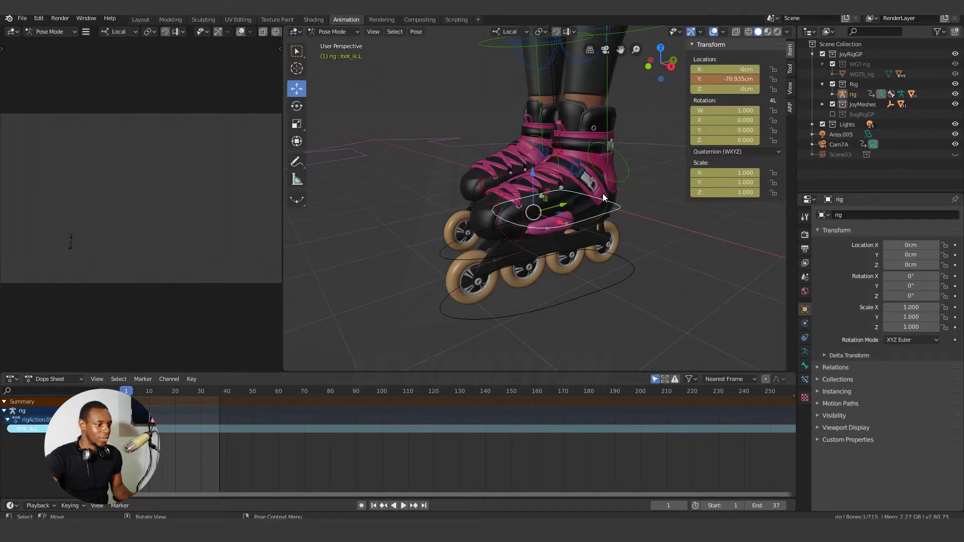
left_click(455, 284)
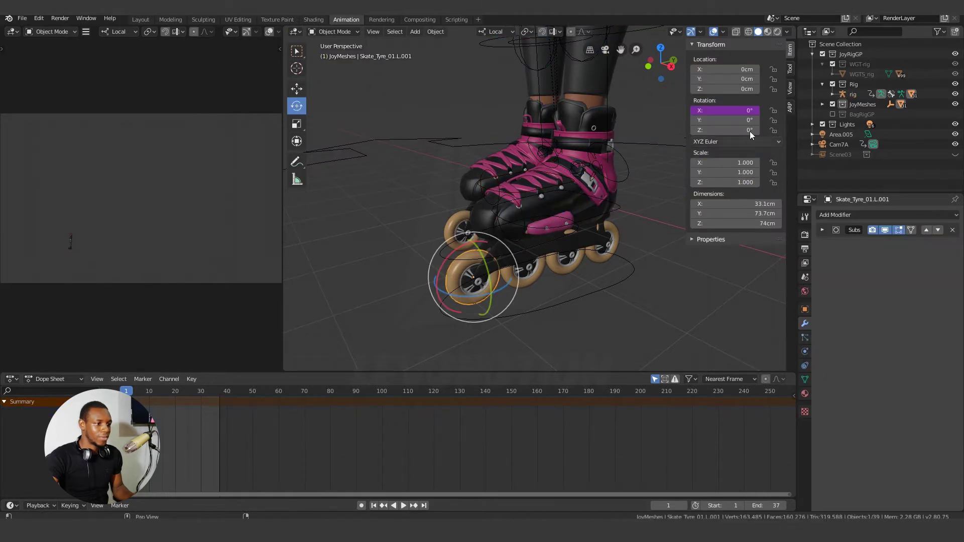
right_click(725, 110)
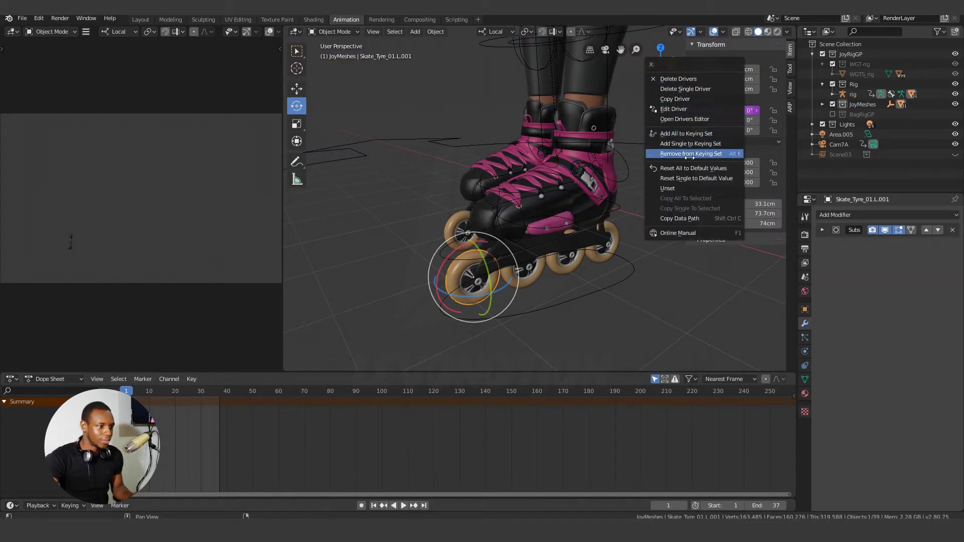
left_click(688, 110)
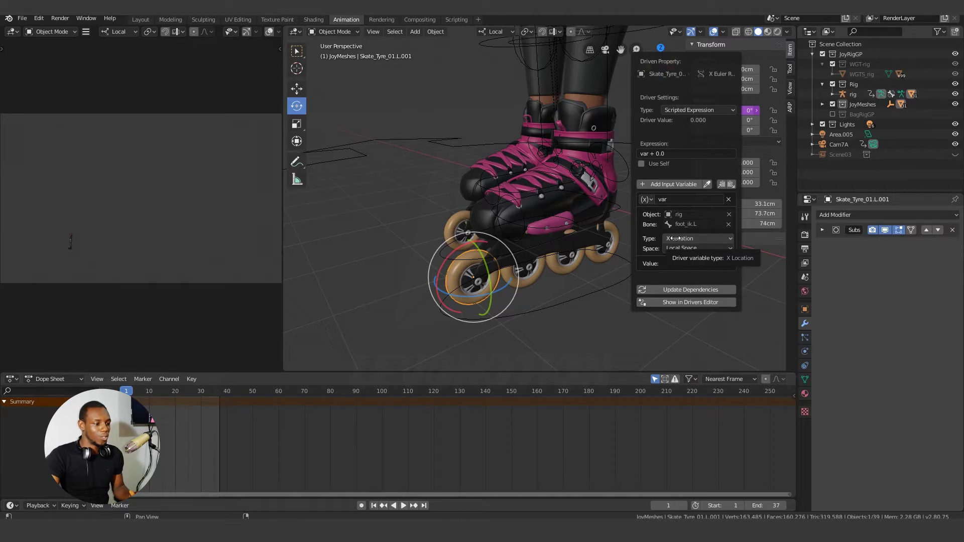
left_click(601, 316)
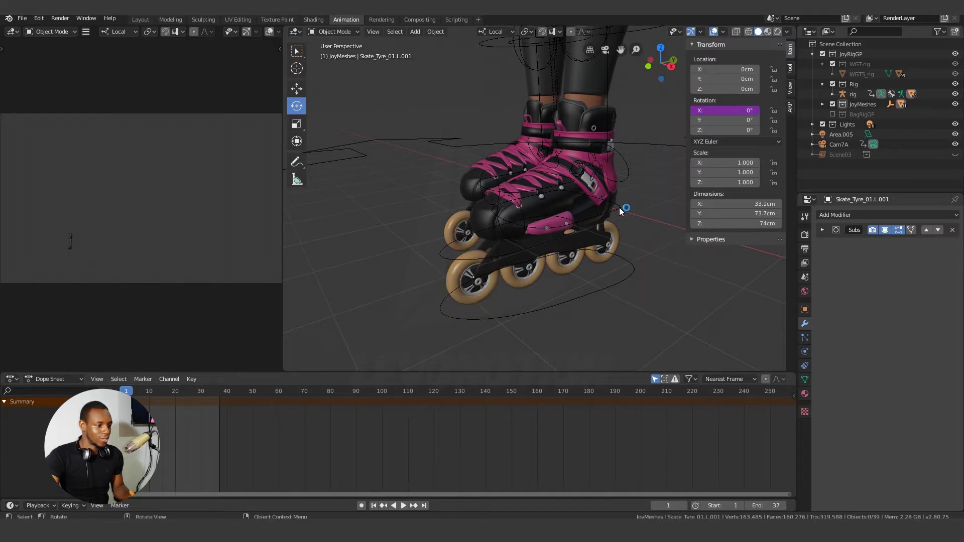
Step: Slide foot_ik.L sideways along X, then clear its location back to 0 with Alt+G
key("ctrl+z")
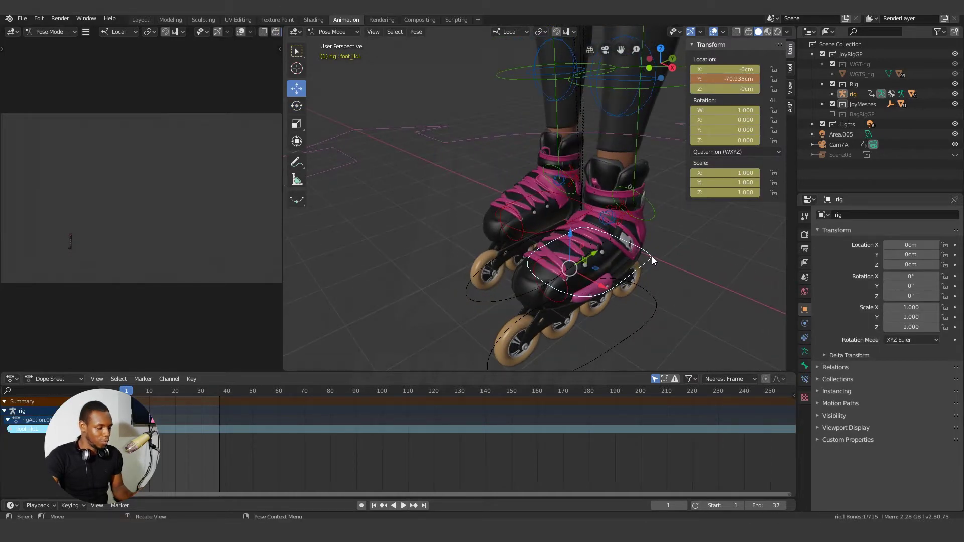
middle_click_drag(658, 252, 649, 187, "shift")
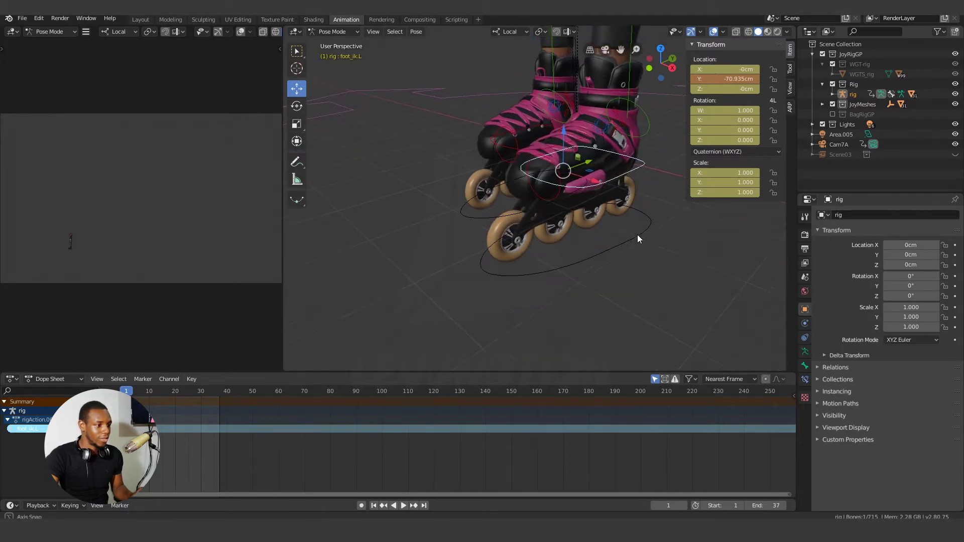
key("g")
key("x")
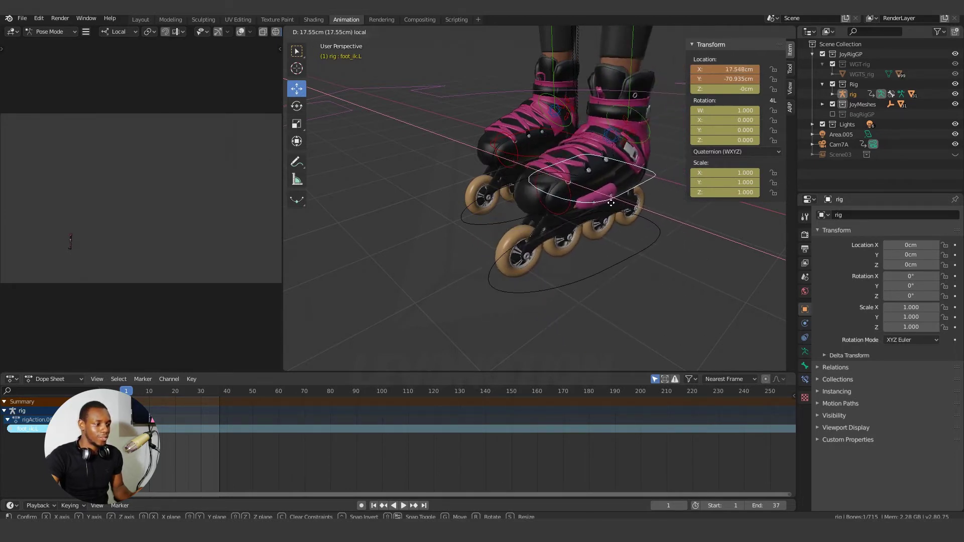
left_click(637, 203)
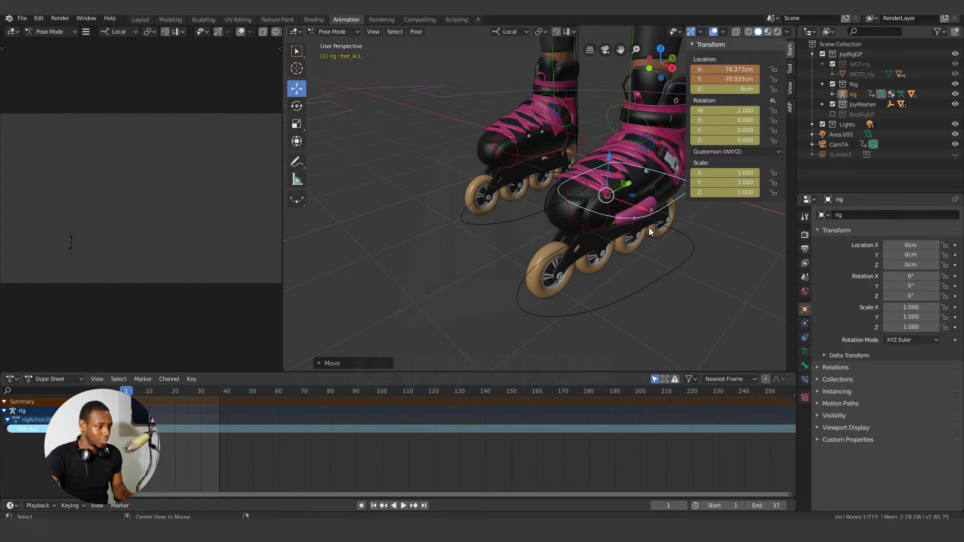
key("alt+g")
middle_click_drag(682, 227, 656, 222)
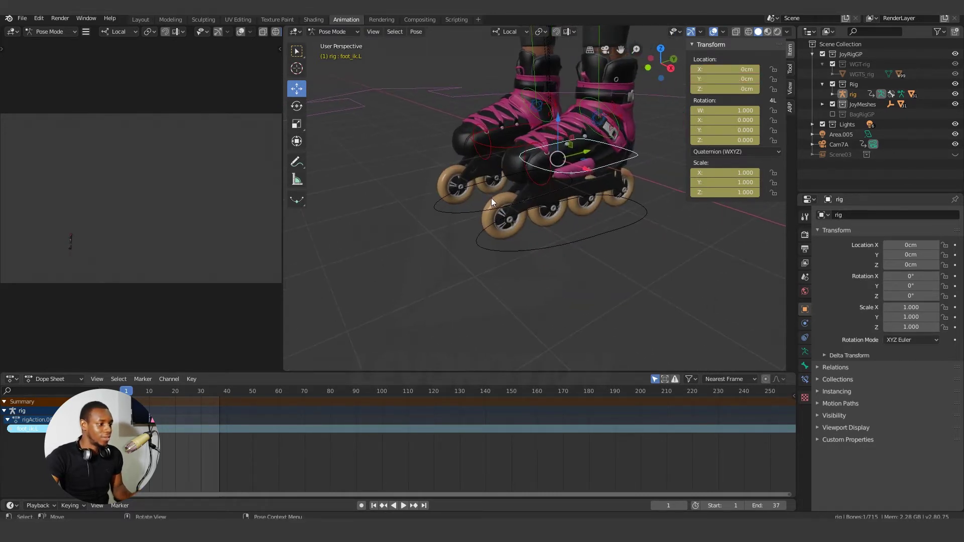
Step: Switch the wheel driver variable from X Location to Y Location and update dependencies
left_click(505, 197)
right_click(702, 110)
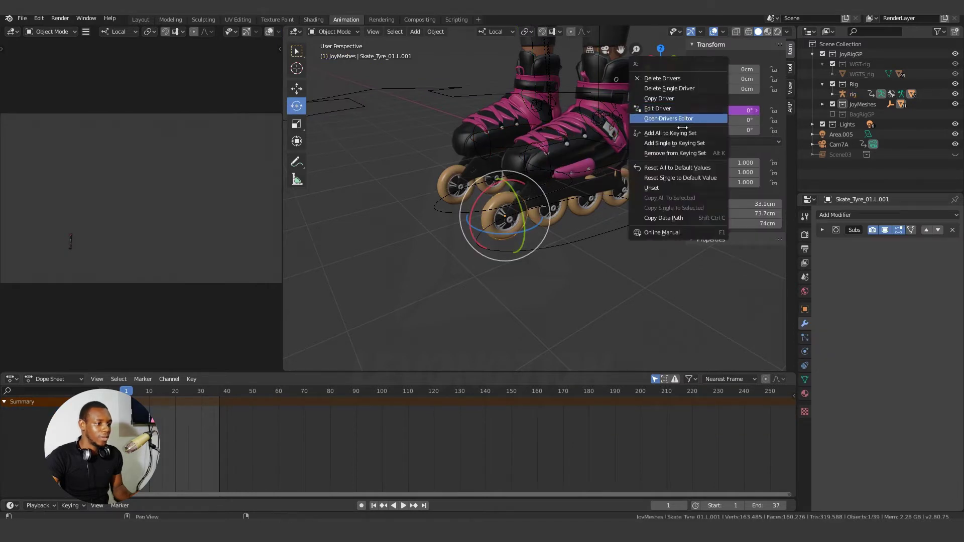
left_click(657, 109)
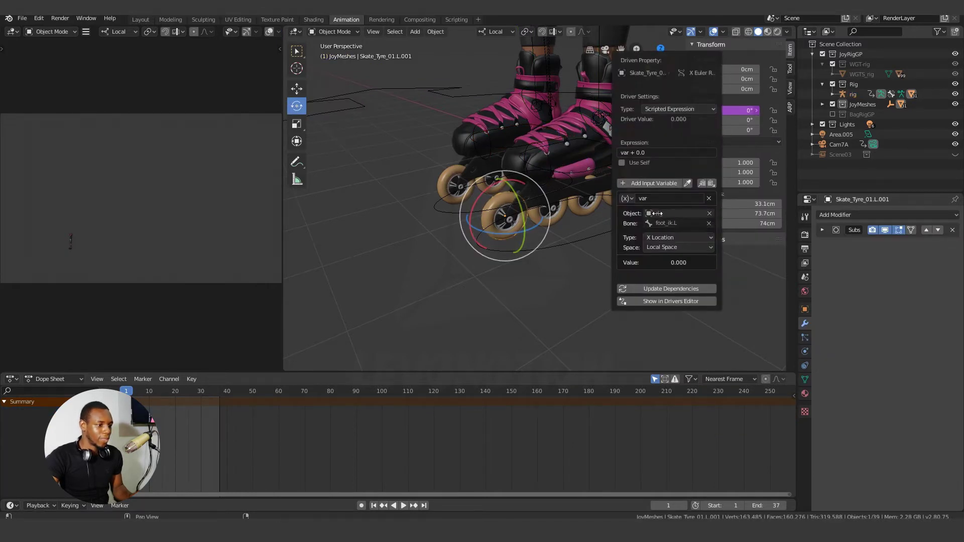
left_click(655, 238)
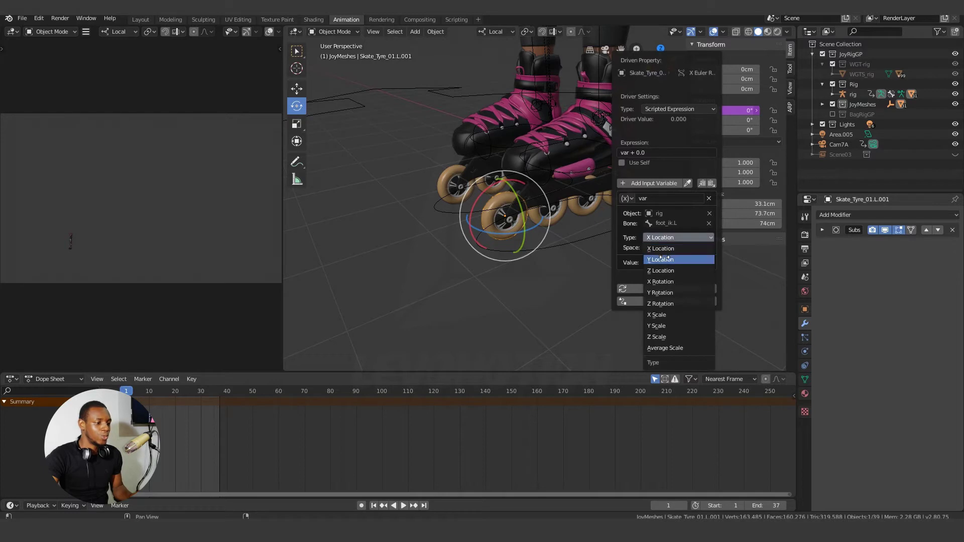
left_click(662, 259)
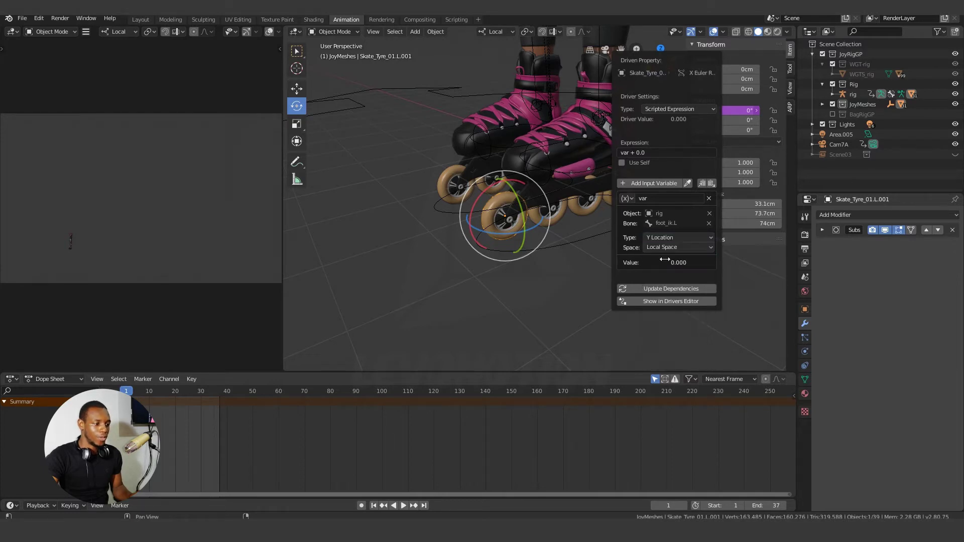
left_click(646, 289)
left_click(604, 176)
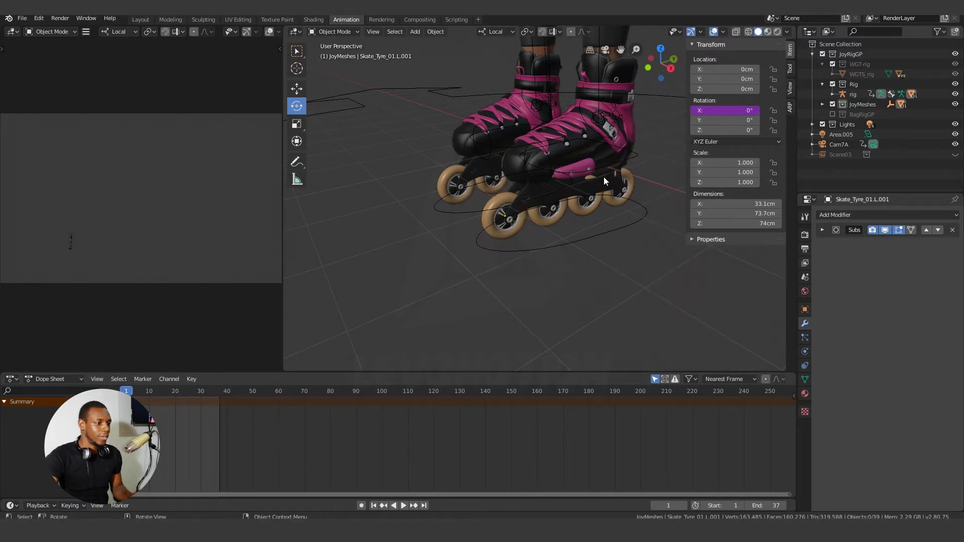
Step: Slide foot_ik.L forward twice along its local Y, then select the front wheel to see its X rotation at -62.6°
left_click(634, 155)
key("g")
key("y")
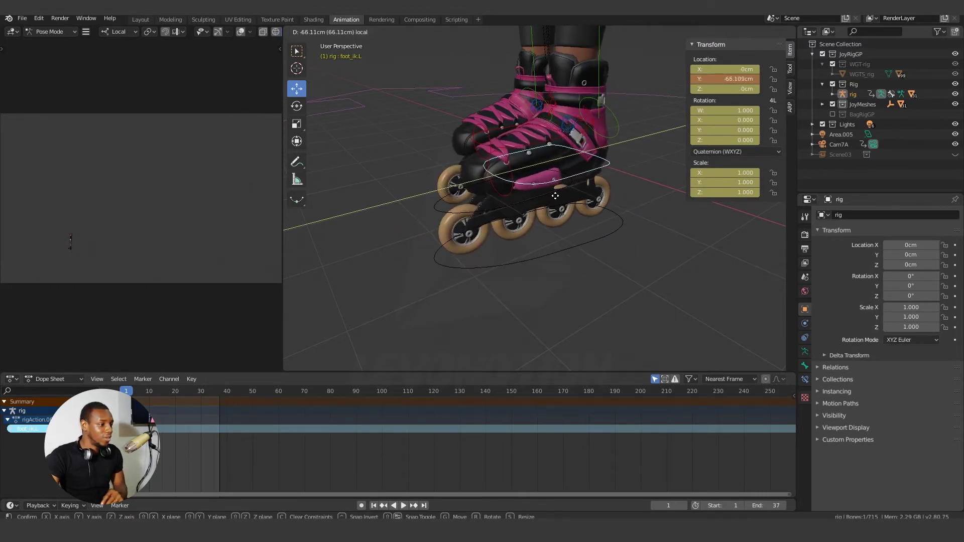
left_click(521, 221)
key("g")
key("y")
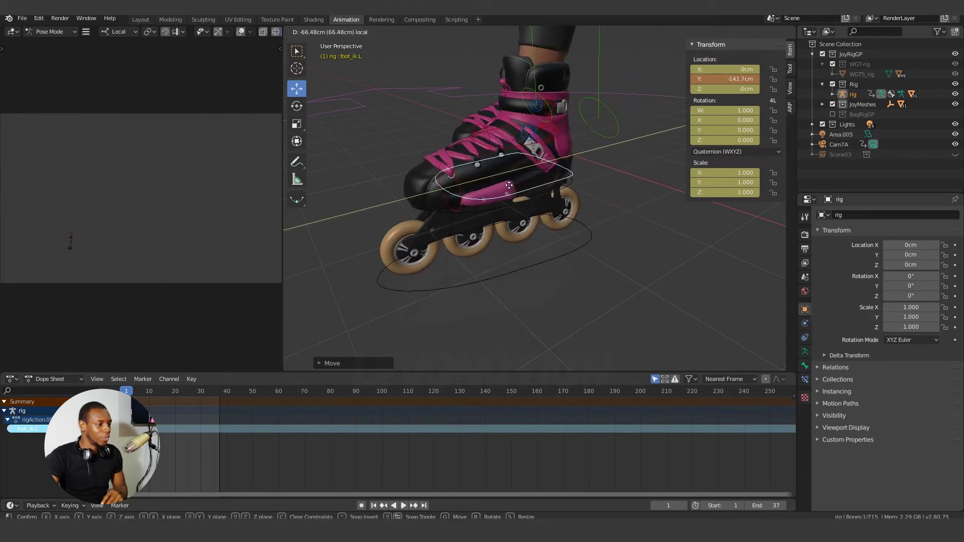
left_click(528, 186)
key("ctrl+Tab")
left_click(427, 221)
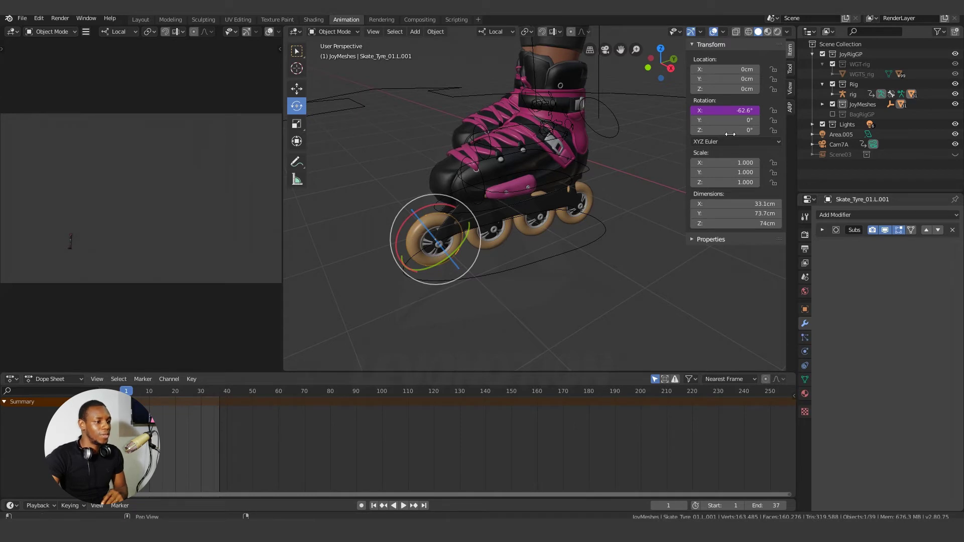
Step: Change the wheel's Rotation X driver expression to -var + 0.0
right_click(710, 110)
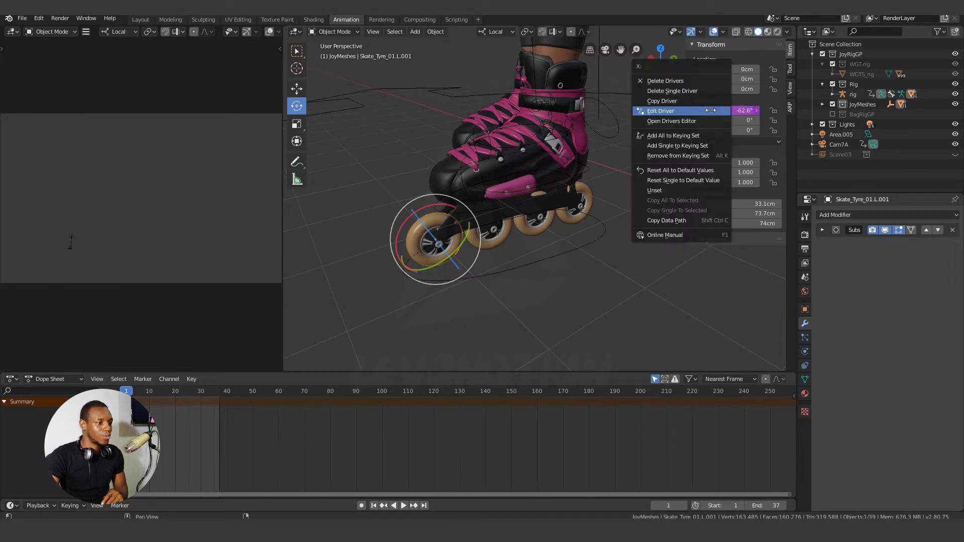
left_click(670, 111)
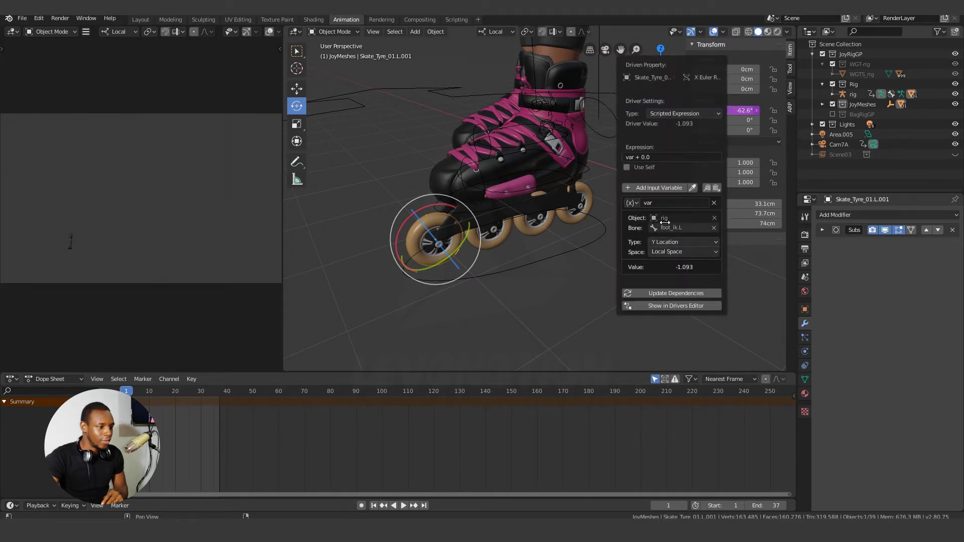
left_click(627, 157)
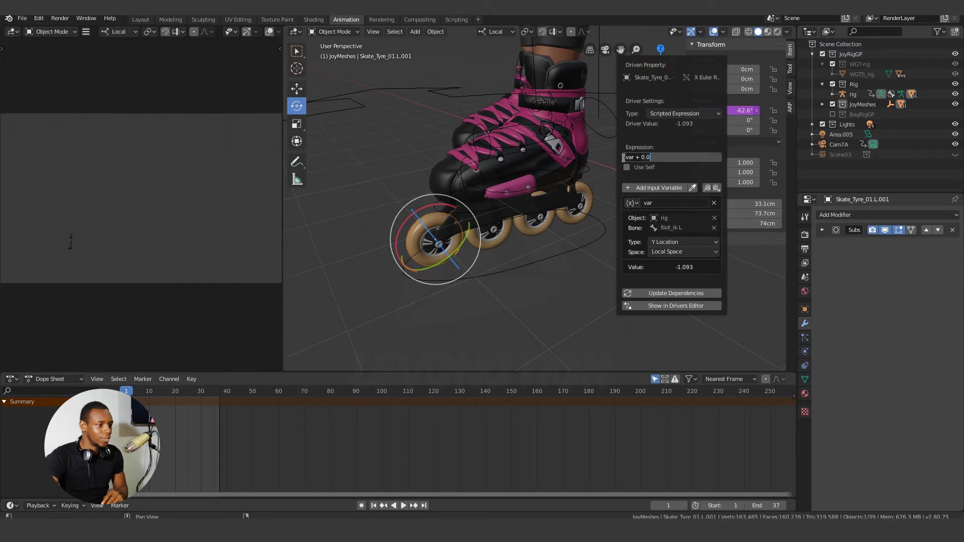
left_click_drag(623, 157, 637, 160)
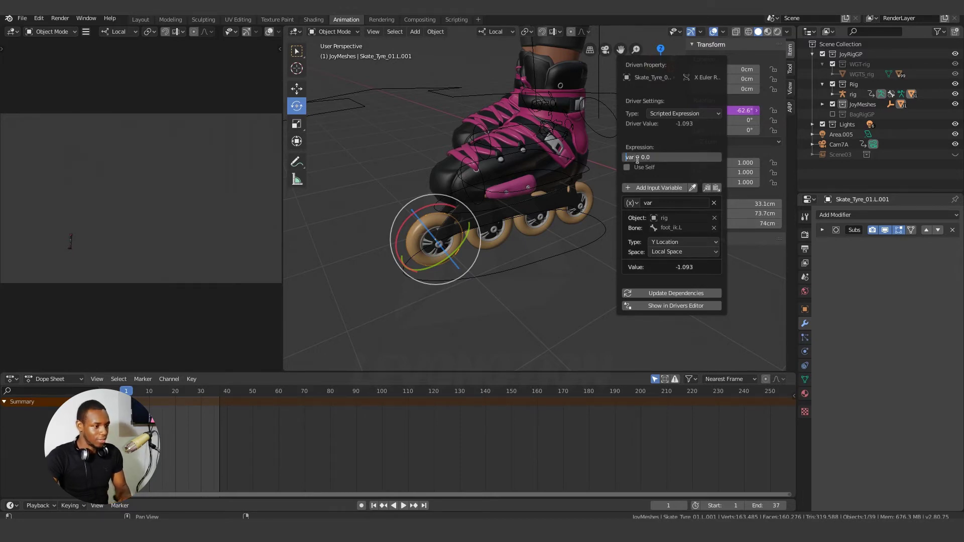
type("(")
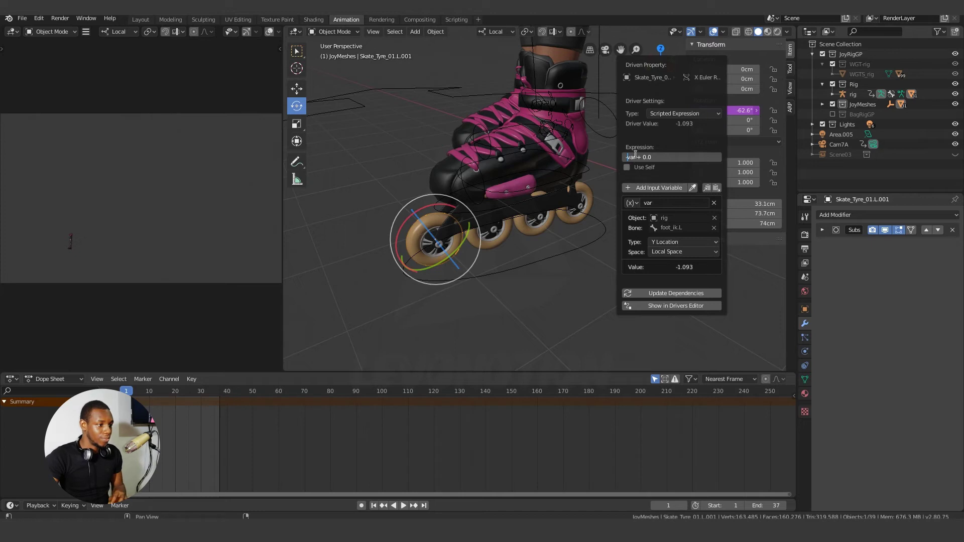
key("Return")
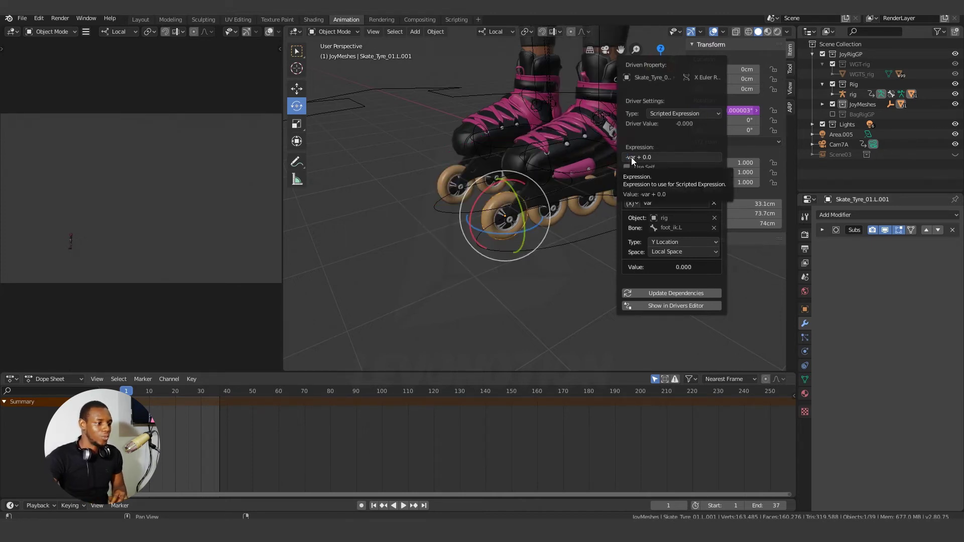
Step: Move foot_ik.L forward again to test, leaving it at -58.515 cm on Y
left_click(579, 275)
left_click(592, 152)
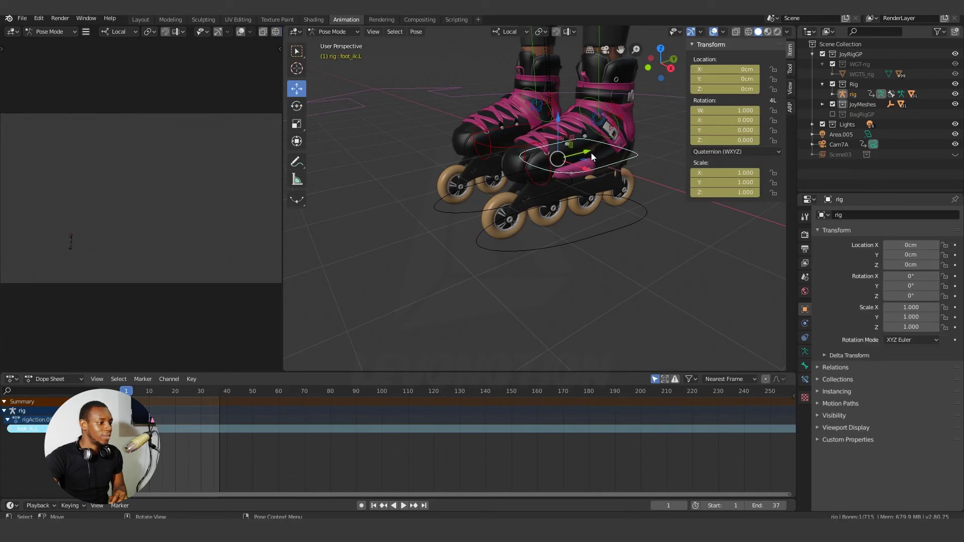
key("g")
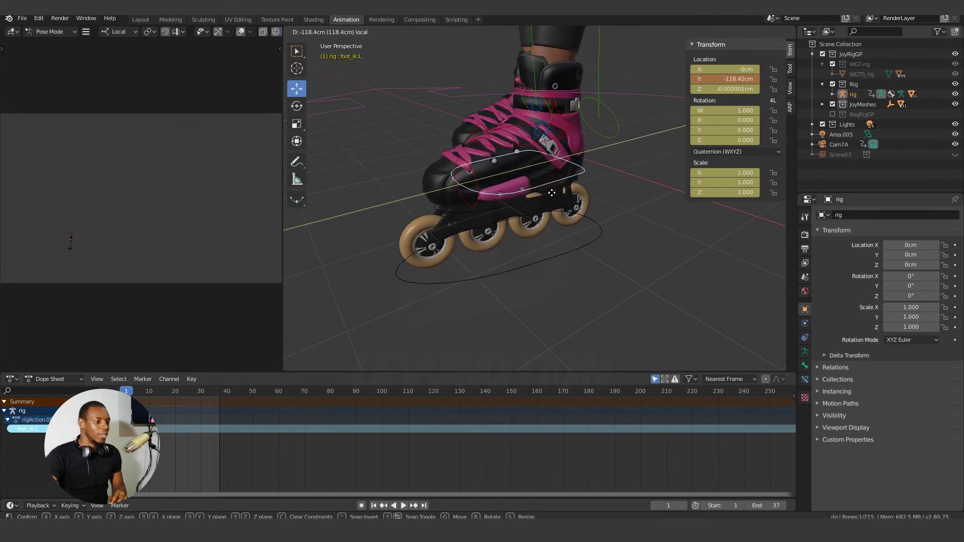
left_click(565, 195)
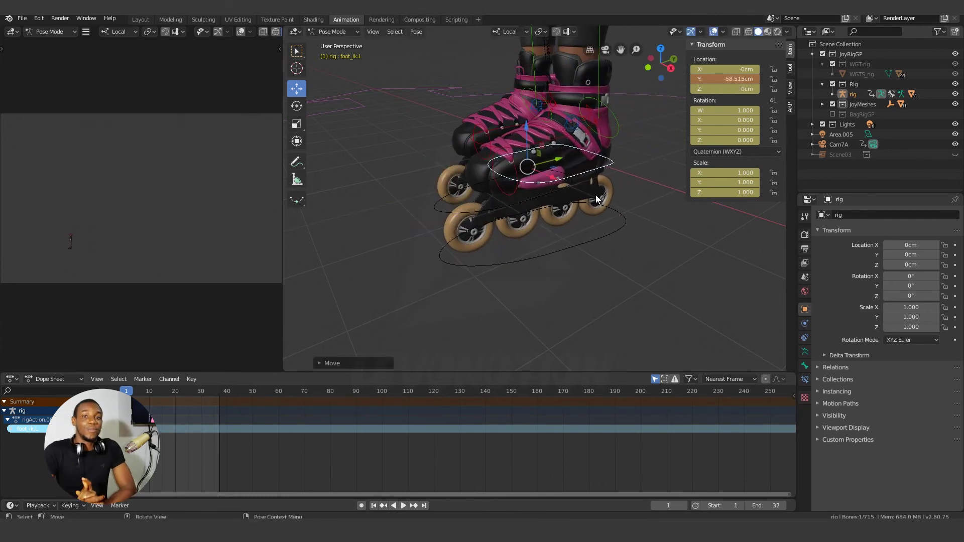